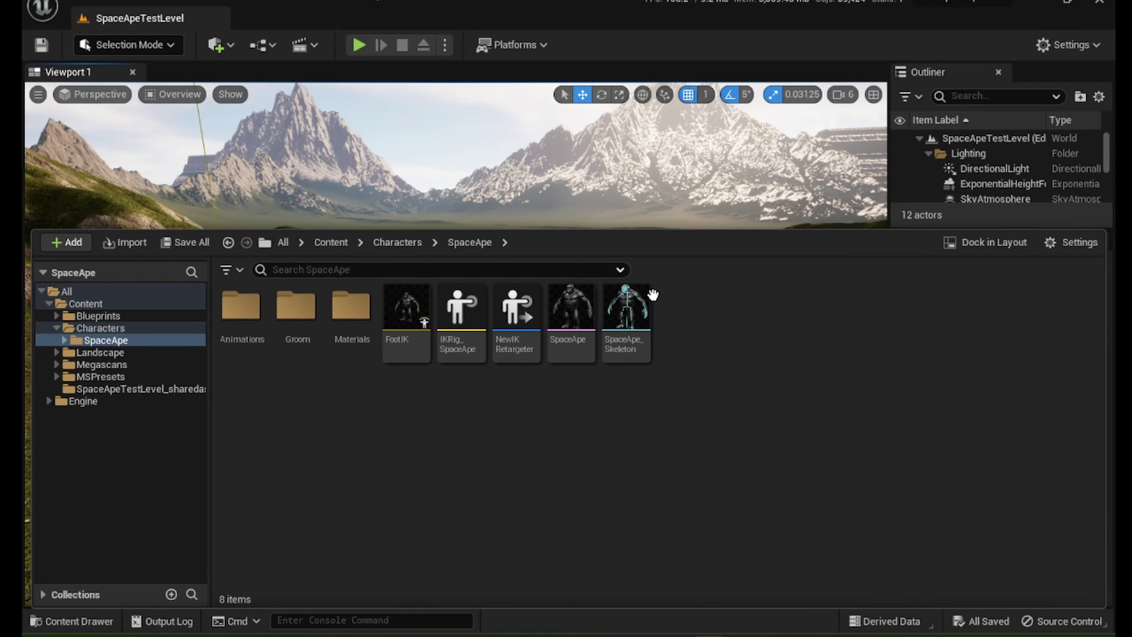
Open the SpaceApe mesh, then create and assign a SpaceApe_Physics asset with default settings
double_click(570, 321)
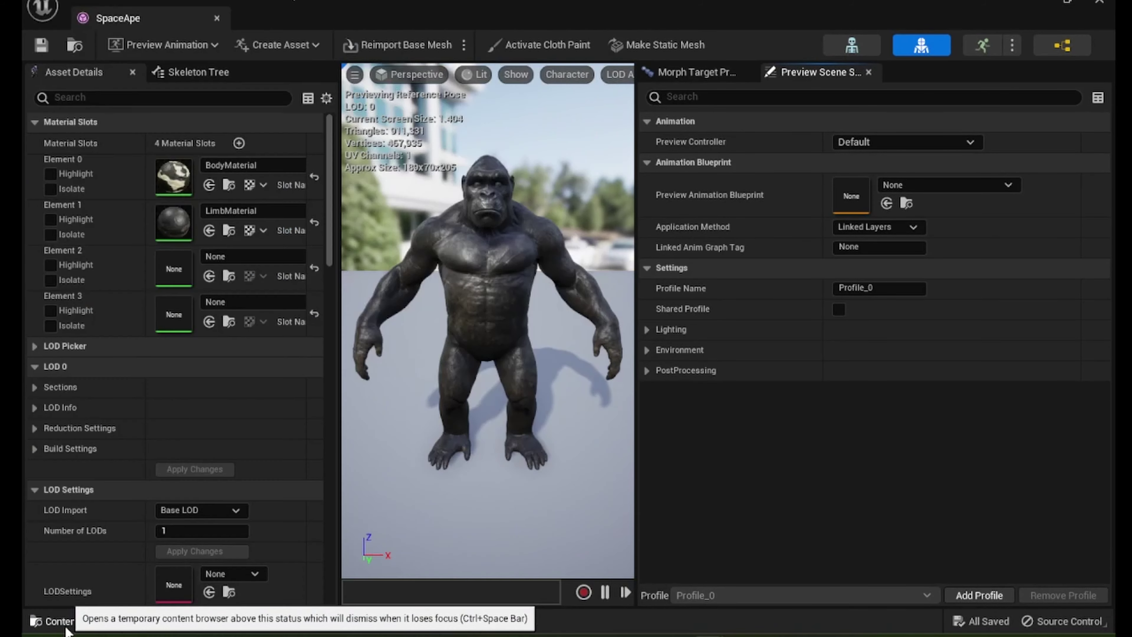
left_click(66, 629)
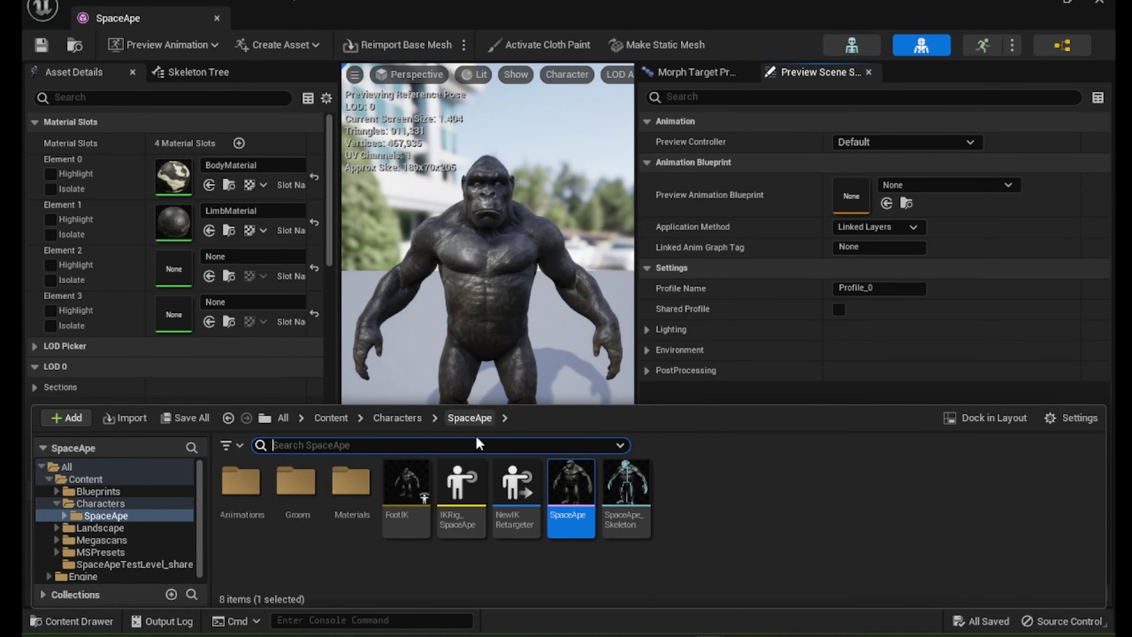
right_click(556, 493)
mouse_move(651, 23)
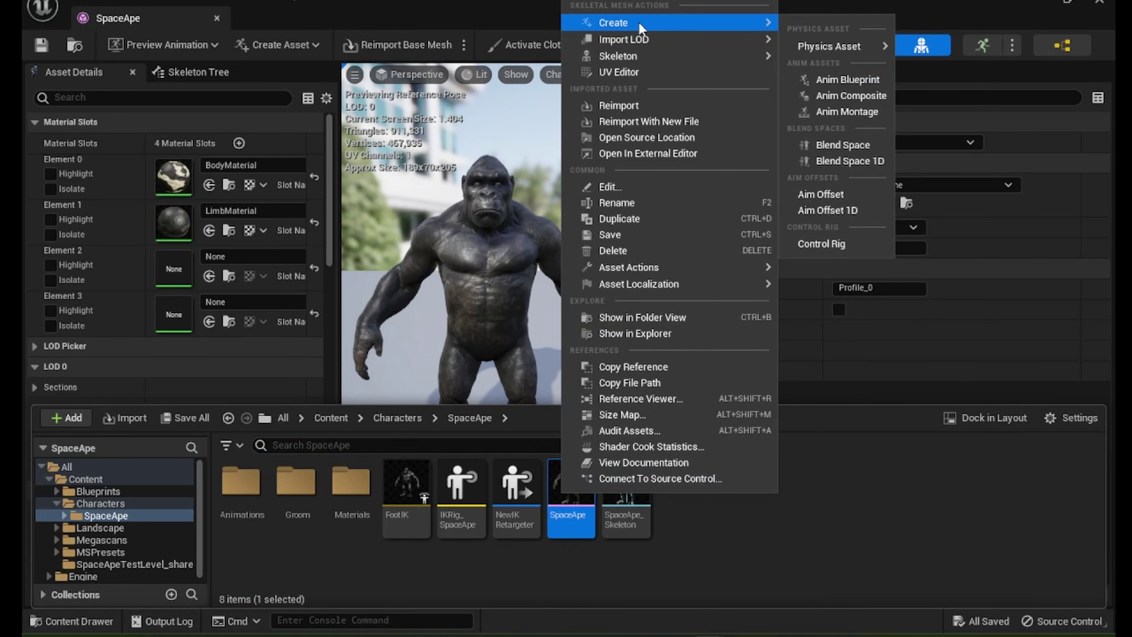
mouse_move(824, 46)
left_click(942, 76)
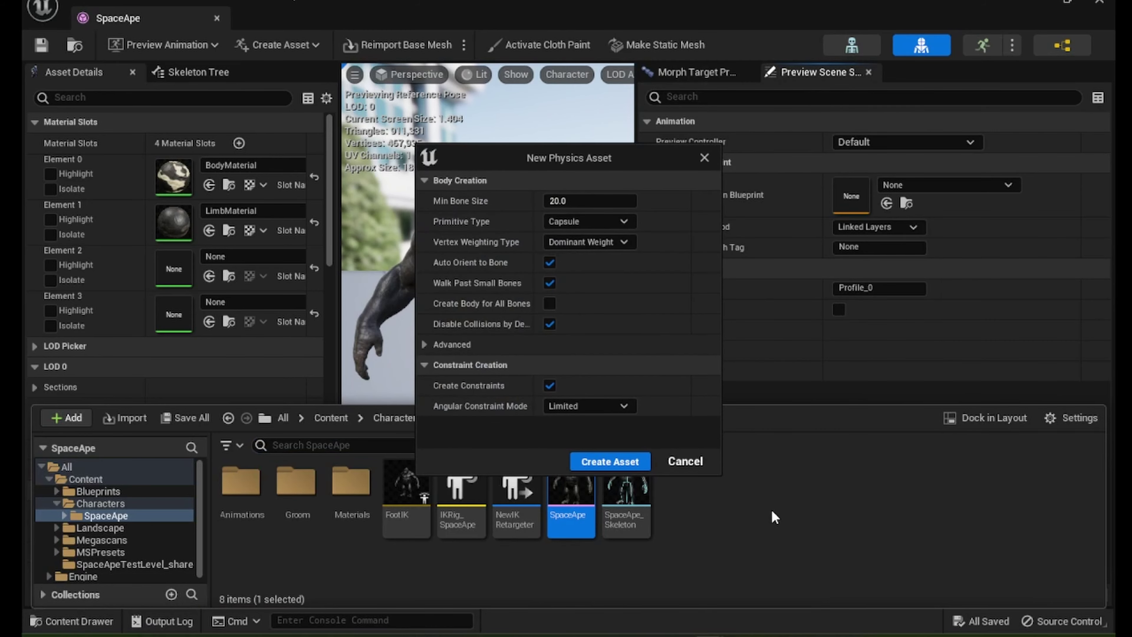
left_click(610, 461)
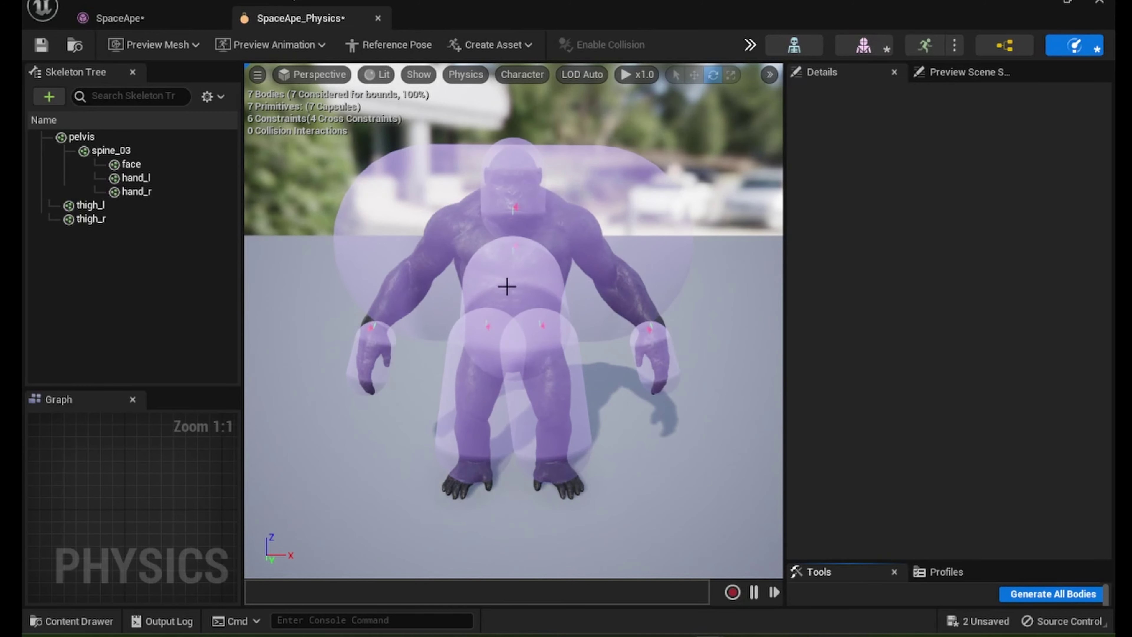
Shrink the spine_03 body into a smaller sphere with the scale gizmo
left_click(467, 198)
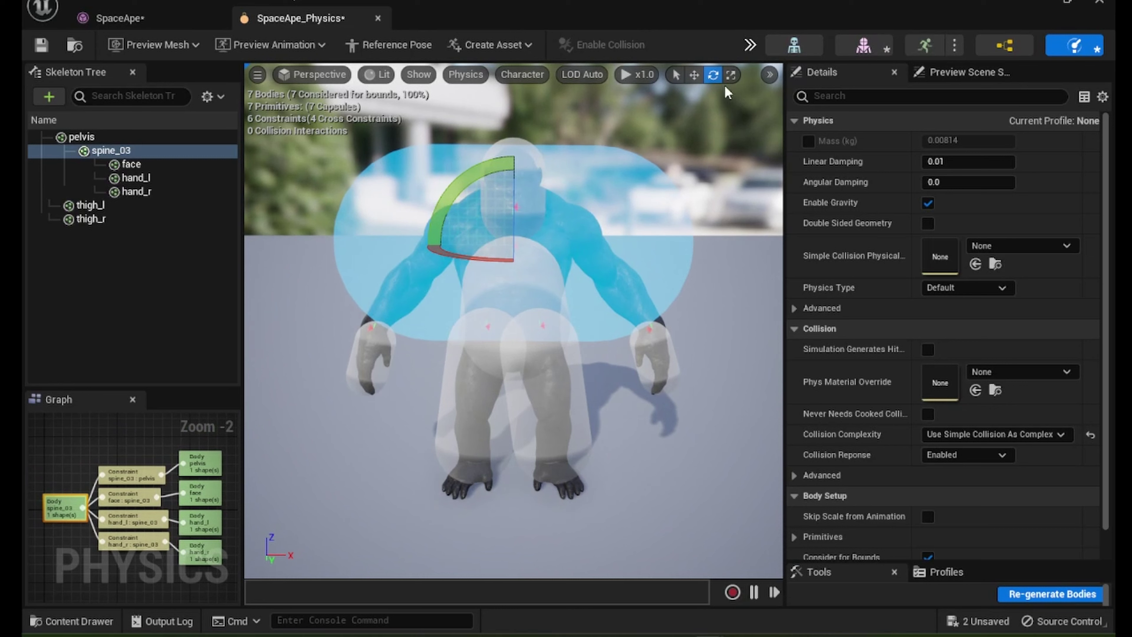
left_click(731, 74)
left_click_drag(465, 250, 470, 248)
left_click_drag(517, 194, 519, 210)
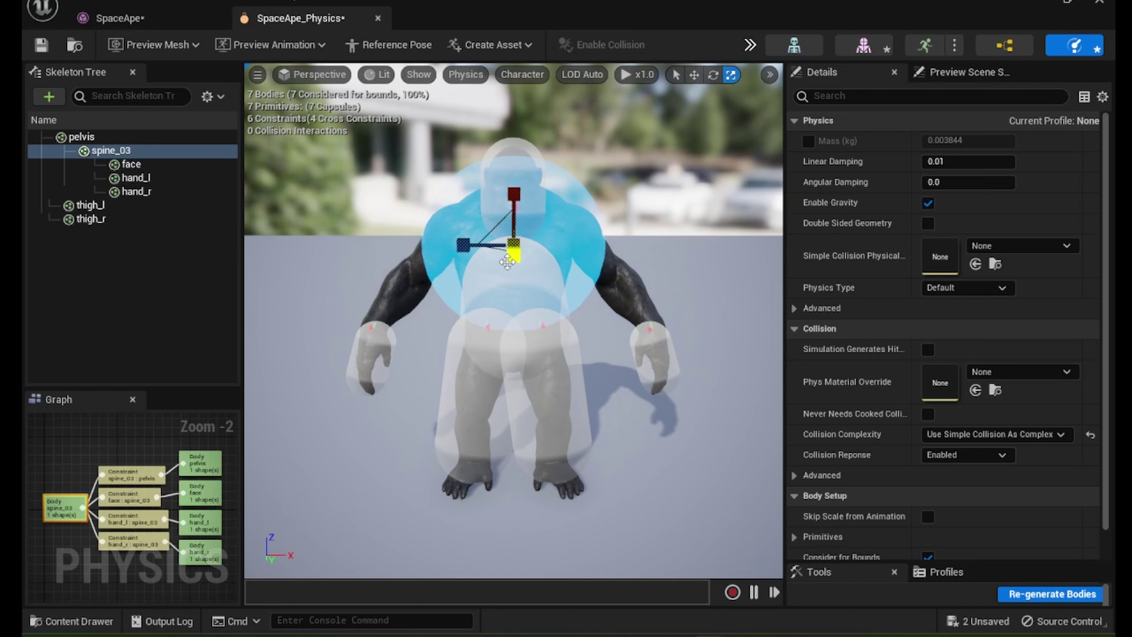
Deselect the body, simulate the physics with Alt+S, then close the SpaceApe_Physics editor
left_click(72, 621)
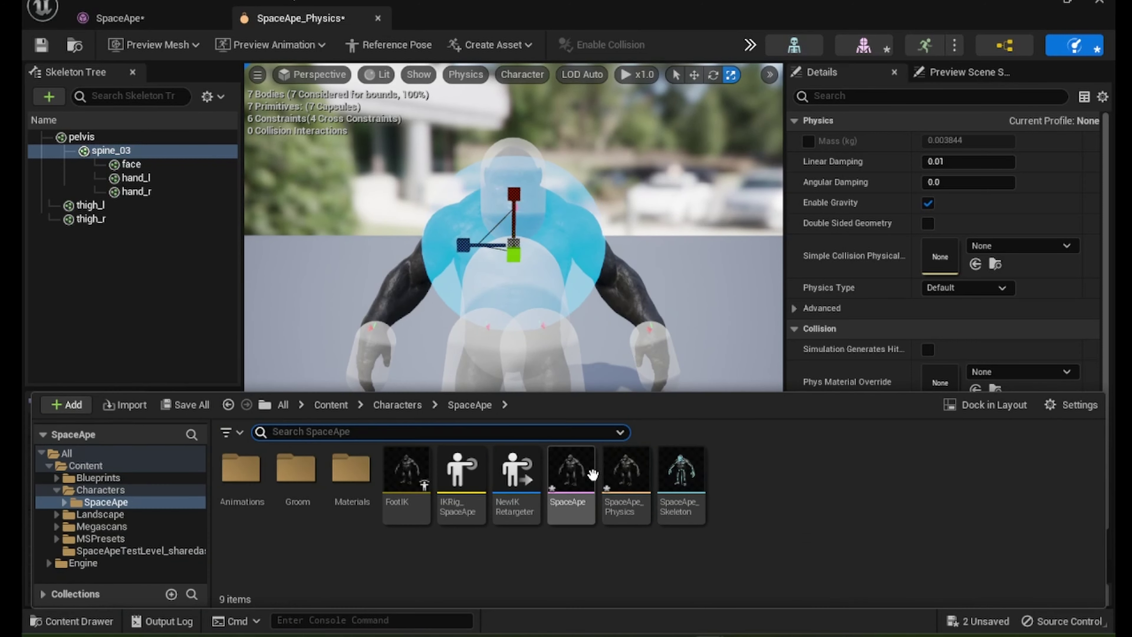
left_click(361, 189)
key("alt+s")
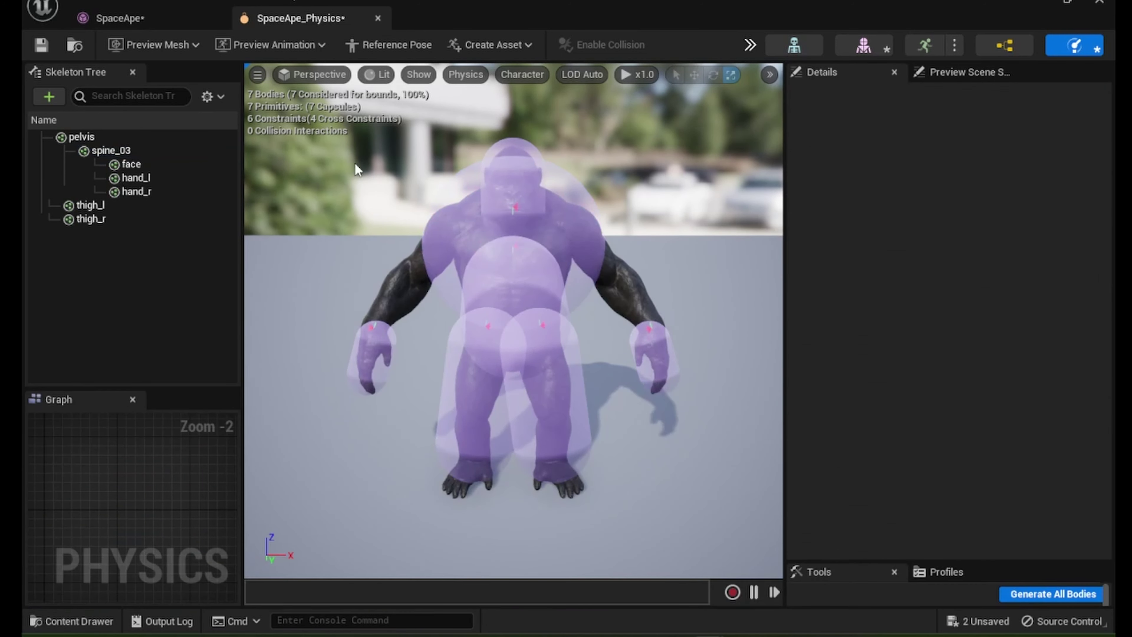
left_click(377, 18)
left_click(73, 621)
left_click(595, 572)
Force delete the SpaceApe_Physics asset
left_click(607, 514)
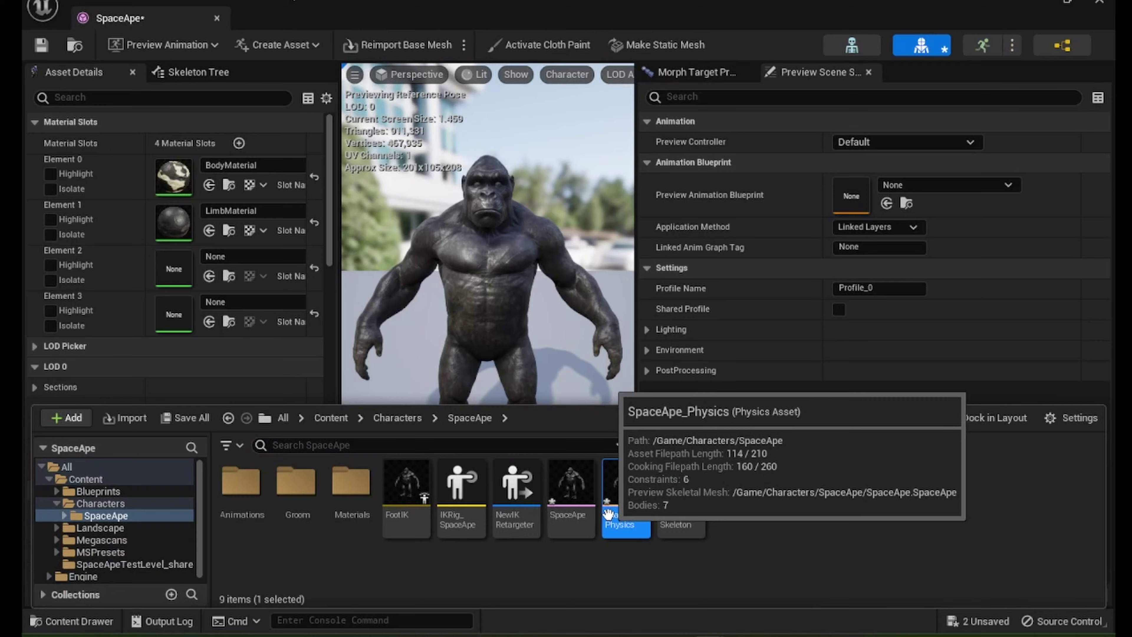
key("Delete")
left_click(529, 565)
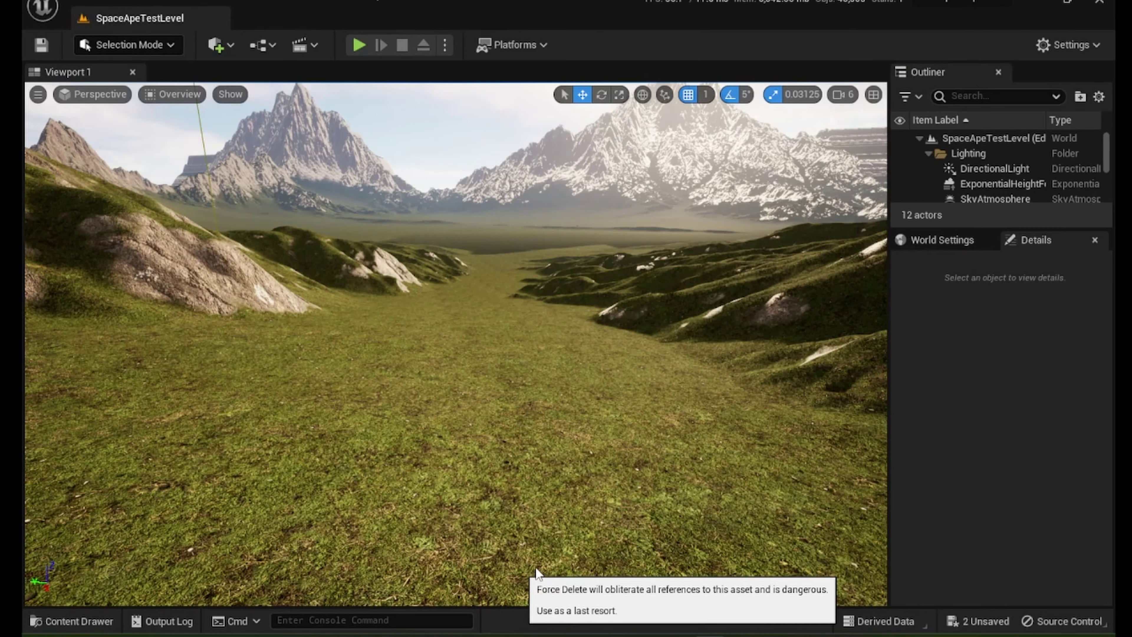
Reopen the SpaceApe mesh and bring up its Create > Physics Asset menu
left_click(71, 621)
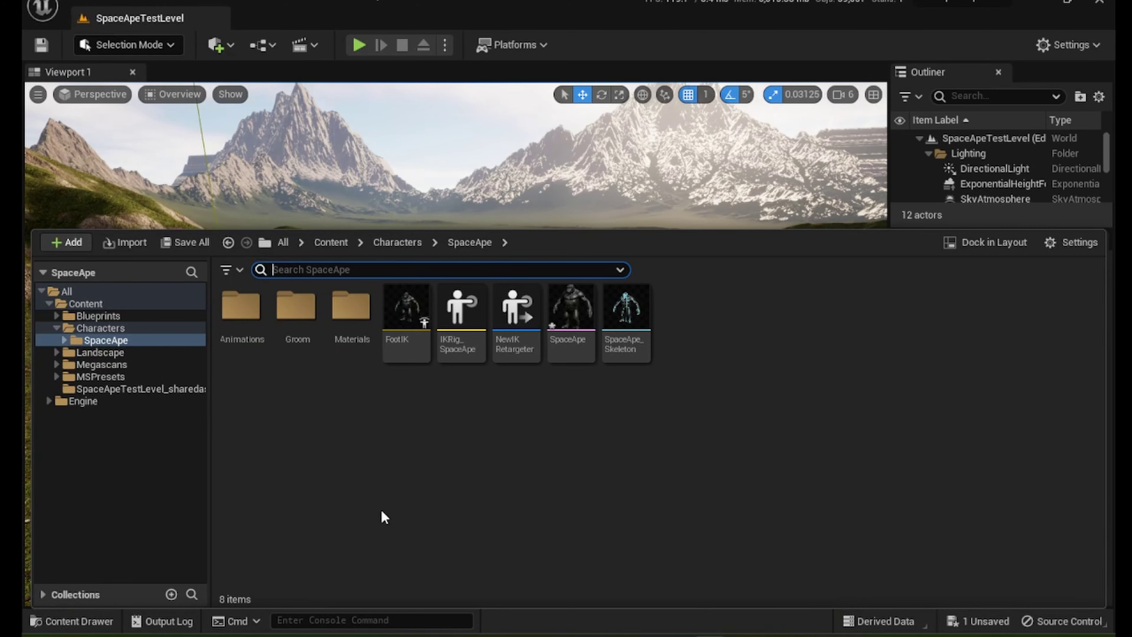
double_click(572, 308)
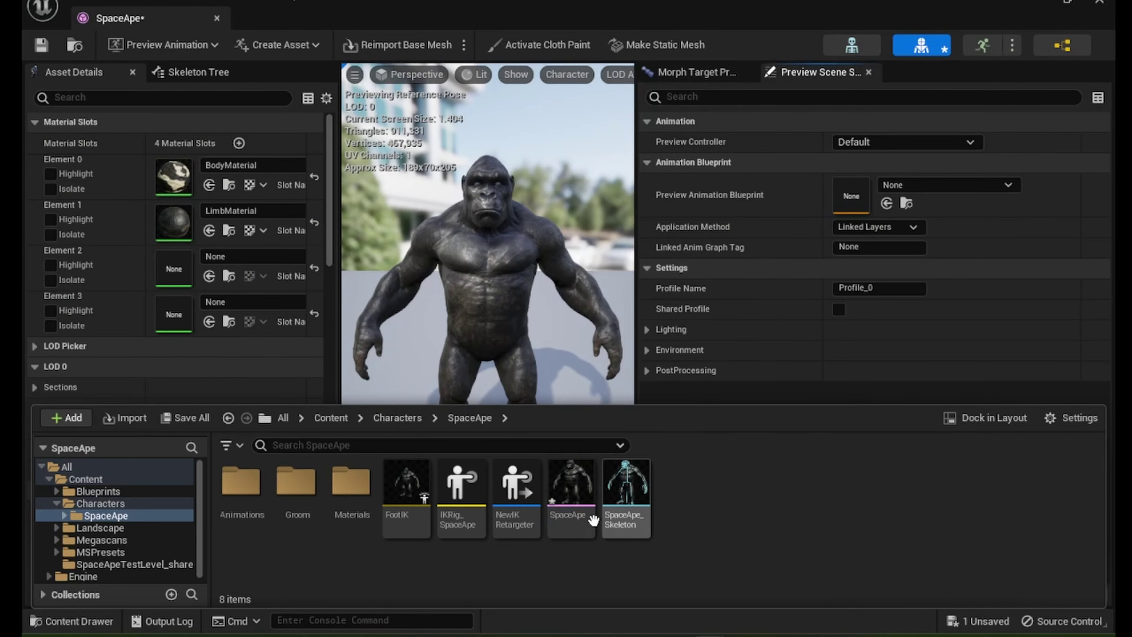
right_click(574, 522)
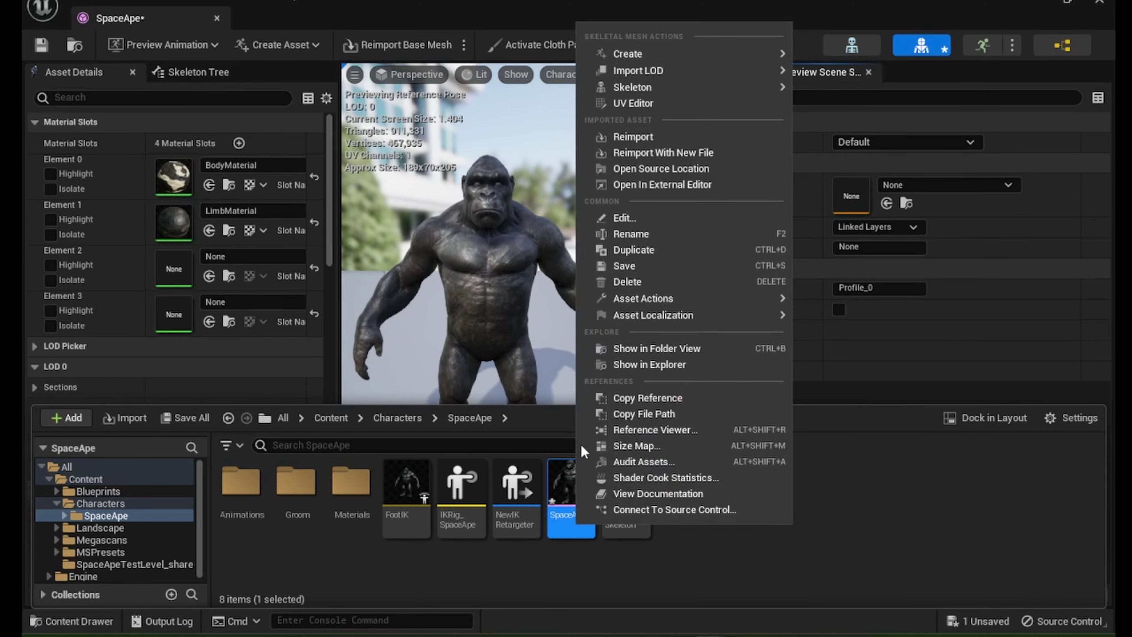
mouse_move(653, 56)
mouse_move(865, 78)
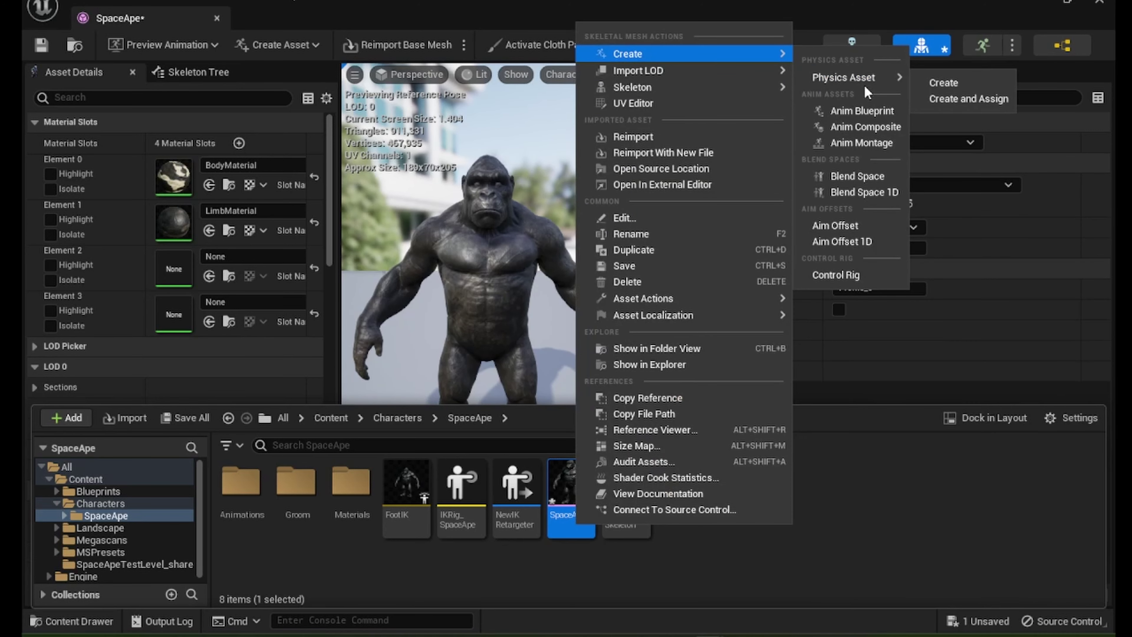
Start a new assigned physics asset with Min Bone Size set to 0.01
left_click(974, 100)
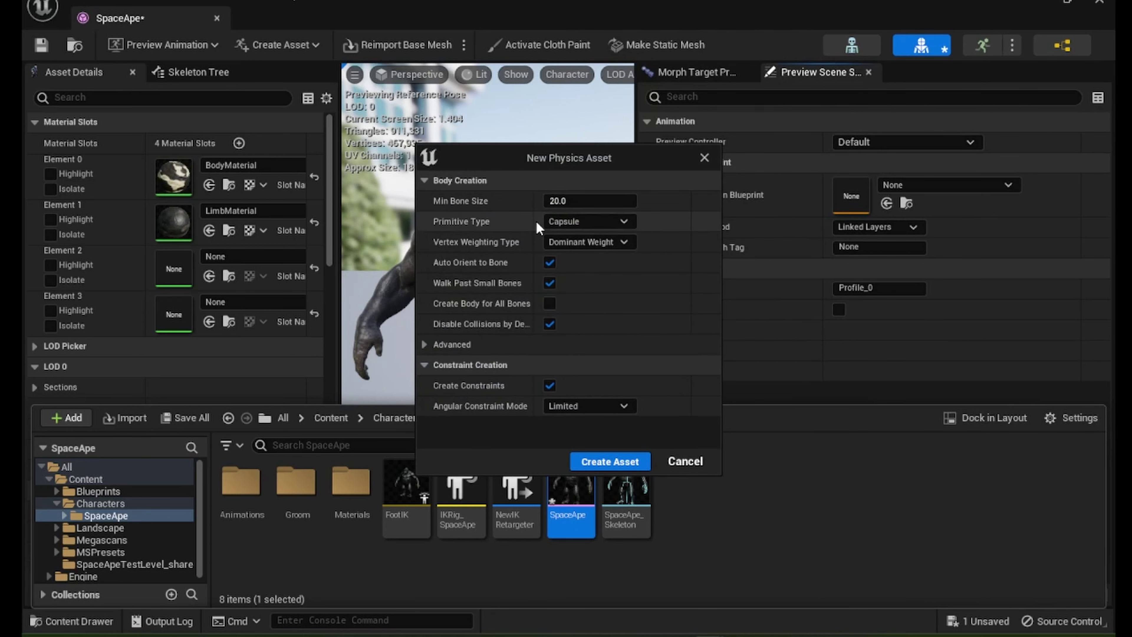
left_click(562, 201)
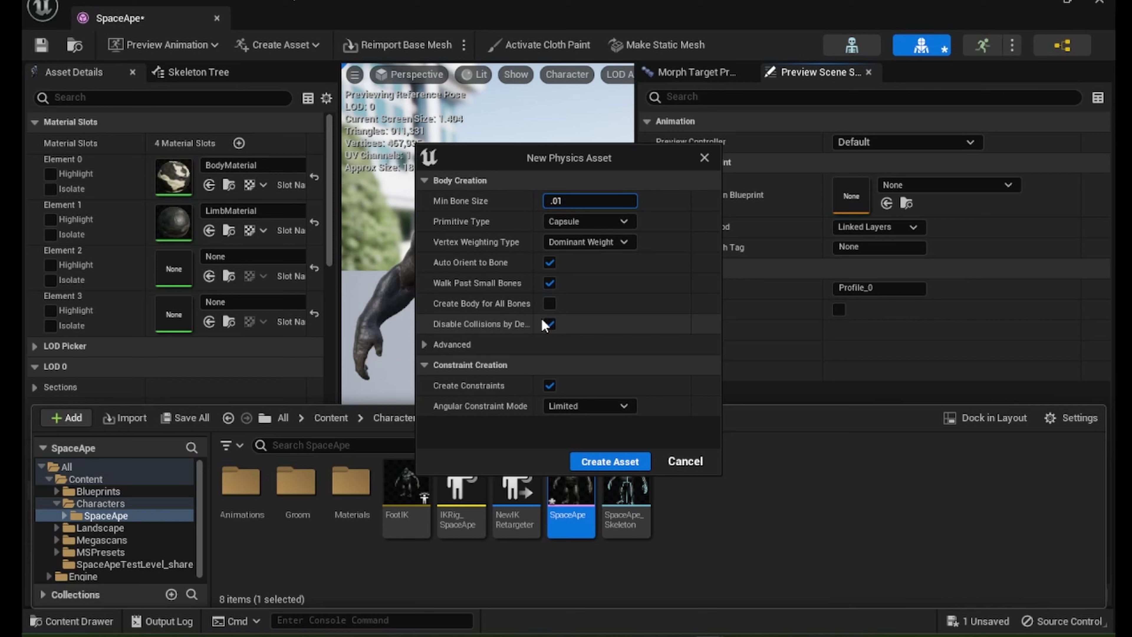
key("Return")
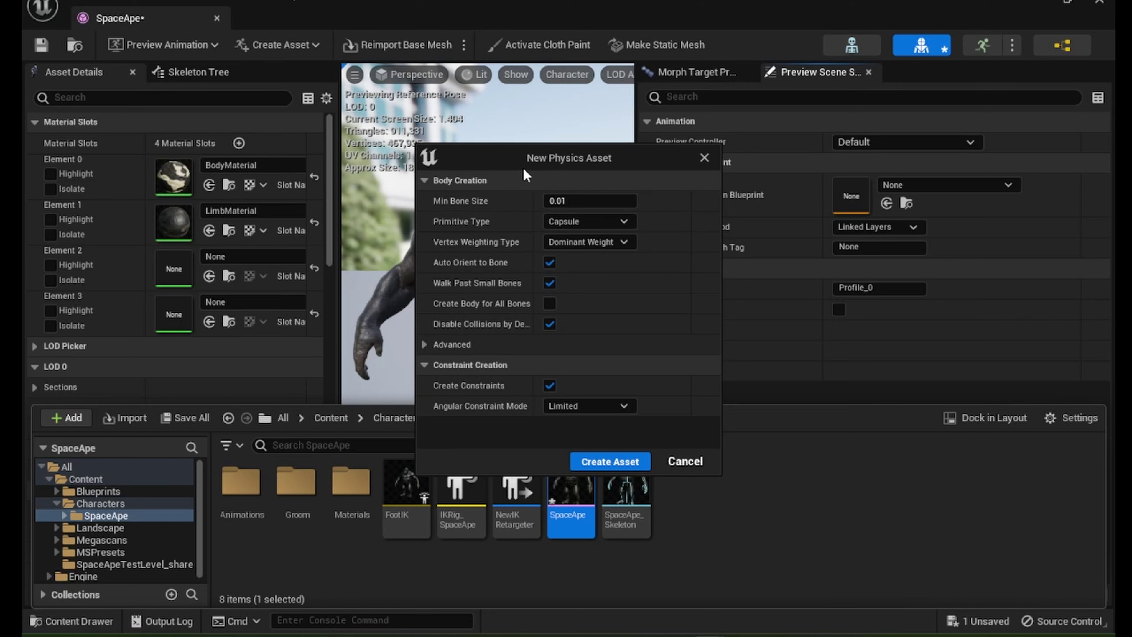
left_click_drag(511, 159, 692, 157)
left_click_drag(618, 166, 468, 152)
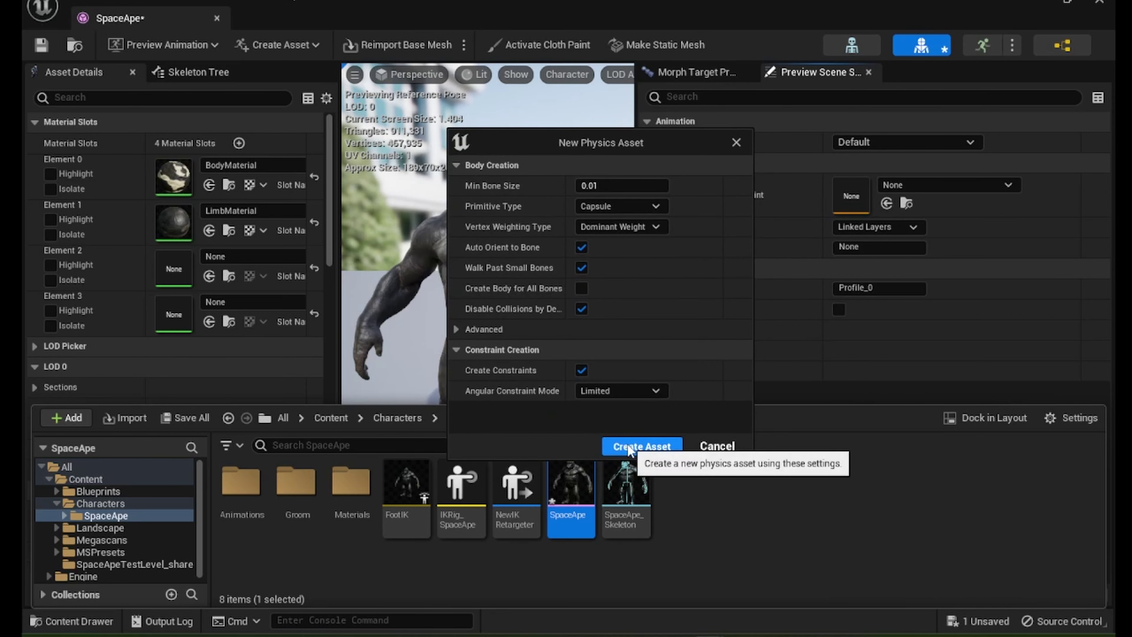
Create the physics asset and delete the breast_L and breast_R bodies
left_click(638, 446)
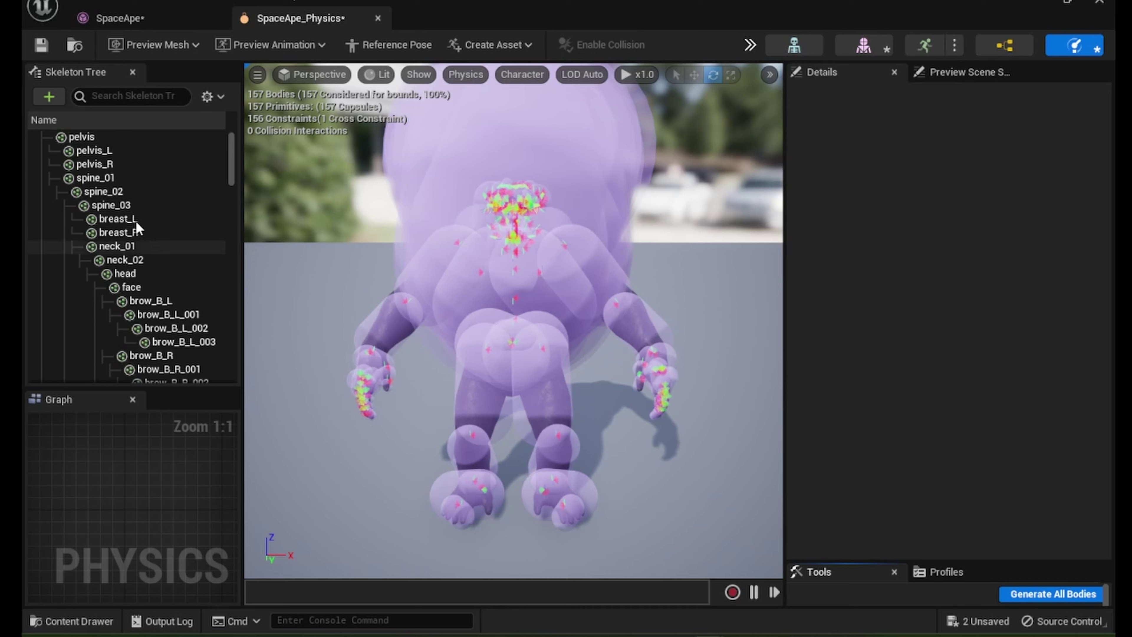
scroll(129, 209, "down", 2)
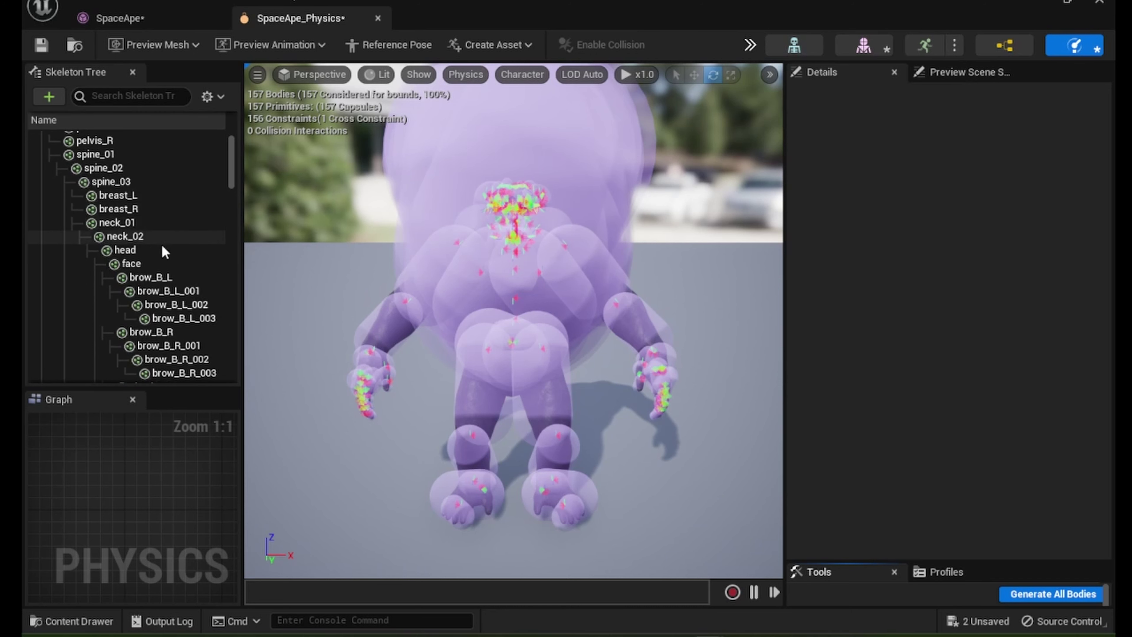
scroll(162, 246, "up", 2)
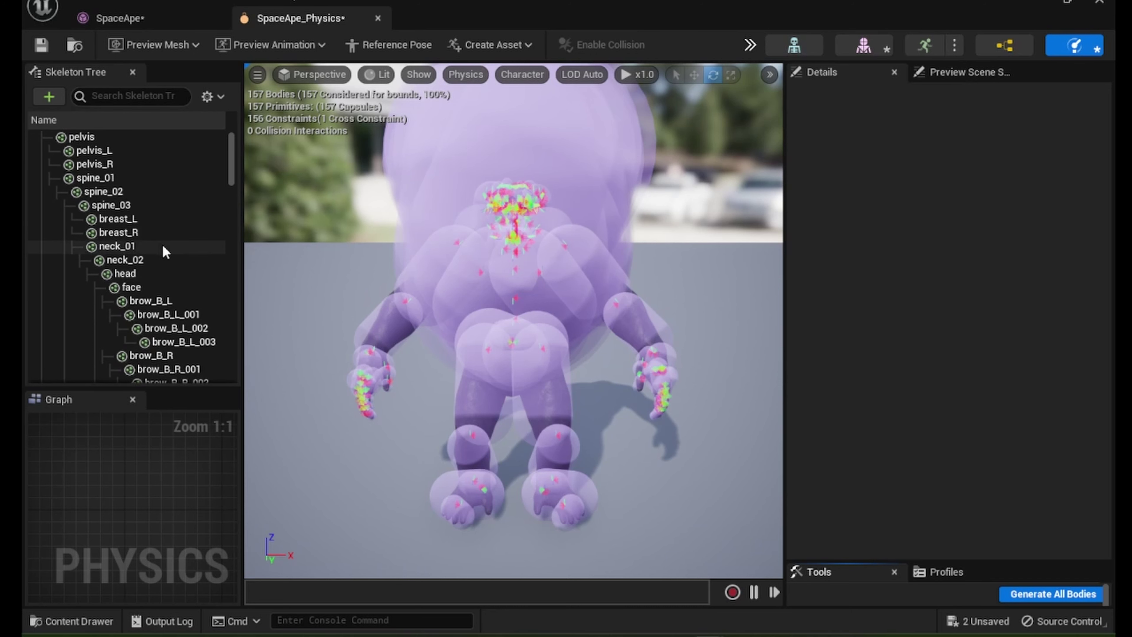
left_click(136, 220)
left_click(135, 232, "ctrl")
key("Delete")
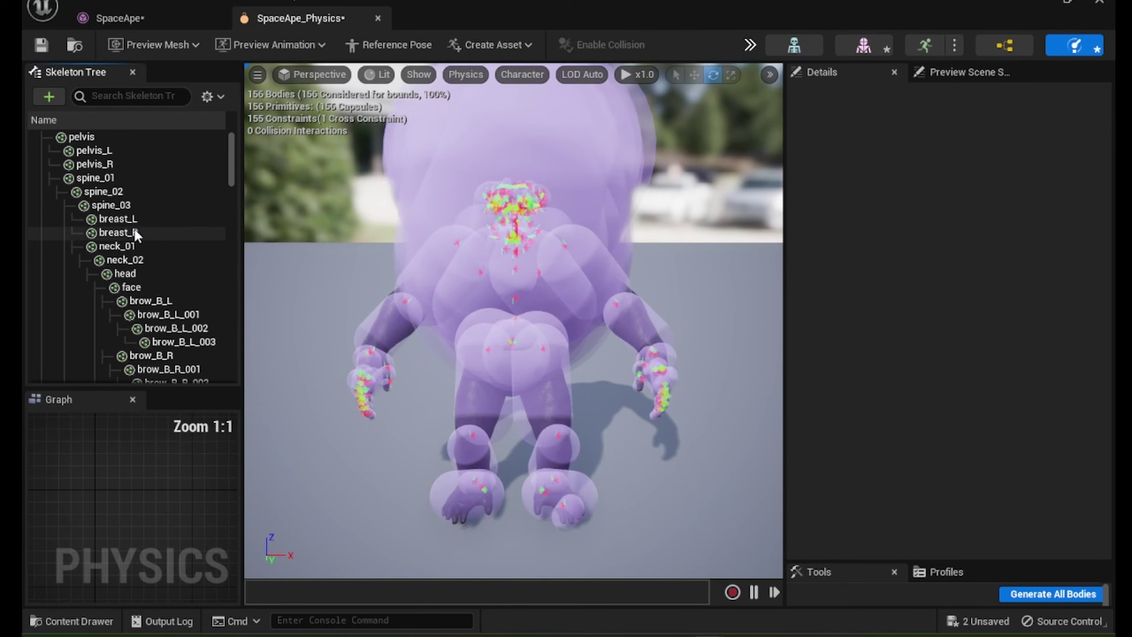
left_click(133, 223)
left_click(133, 233, "ctrl")
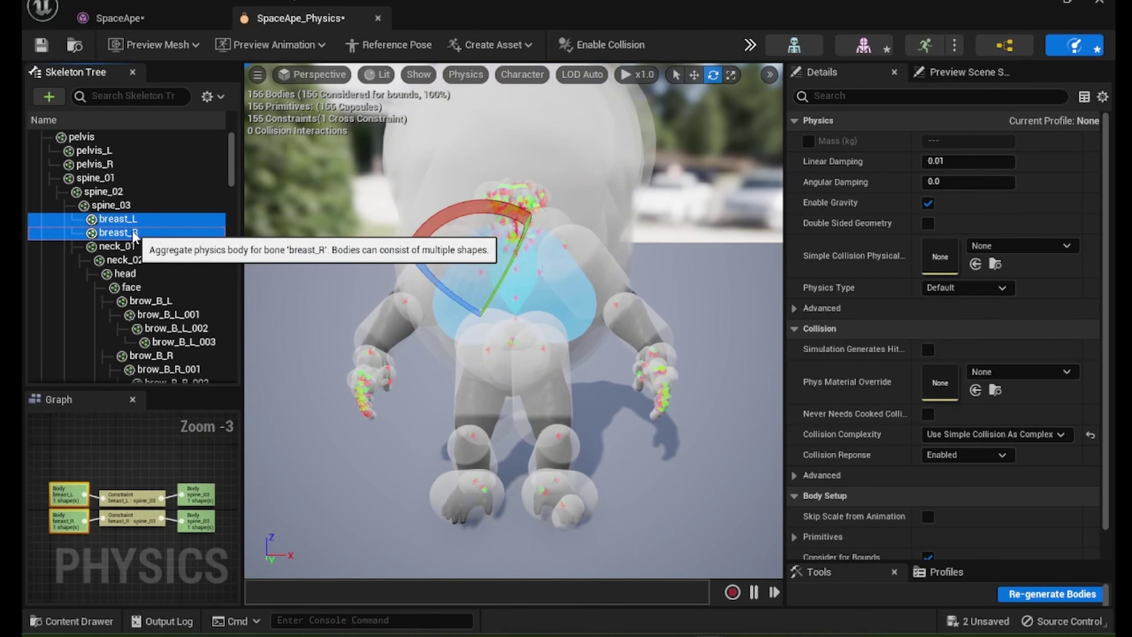
key("Delete")
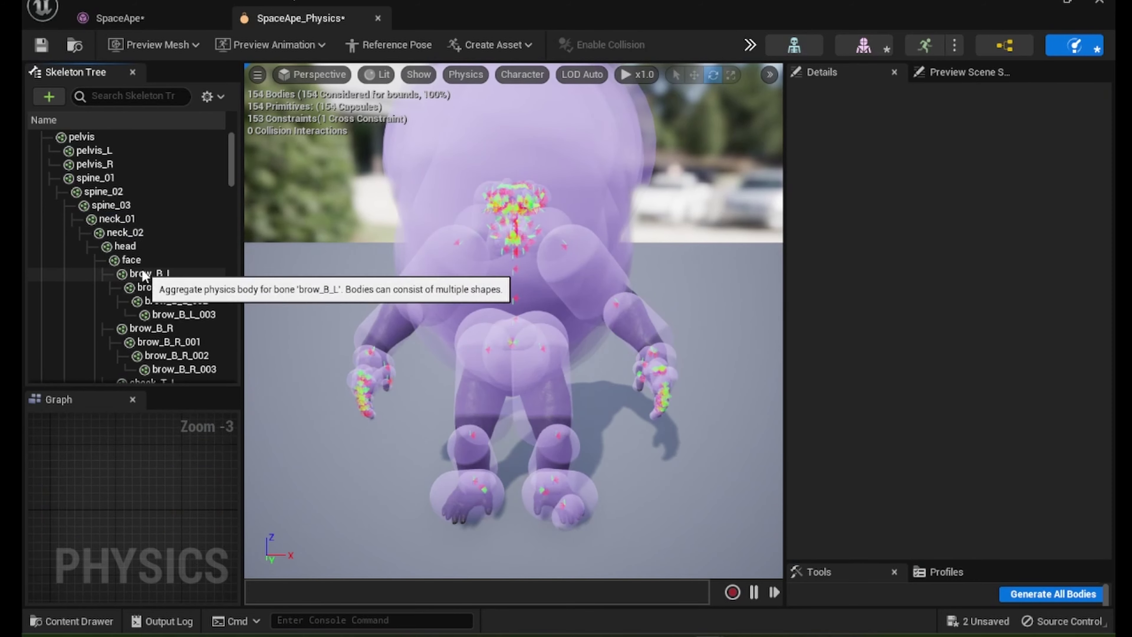
Delete all face bone bodies from brow_B_L down to tongue_002
left_click(161, 272)
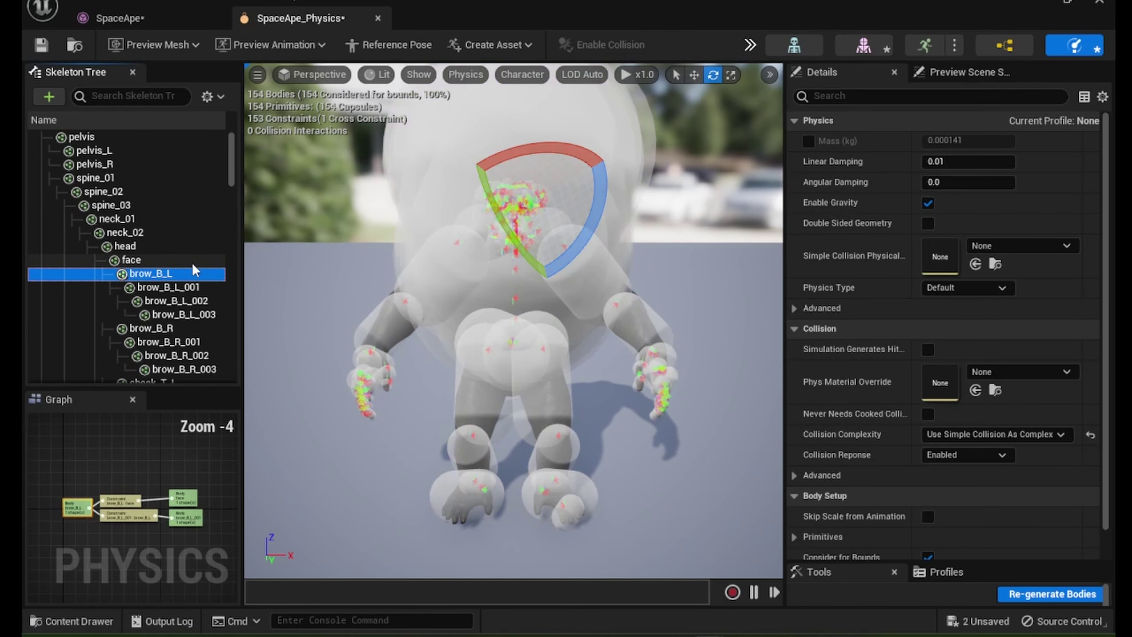
scroll(194, 266, "down", 3)
scroll(196, 268, "down", 5)
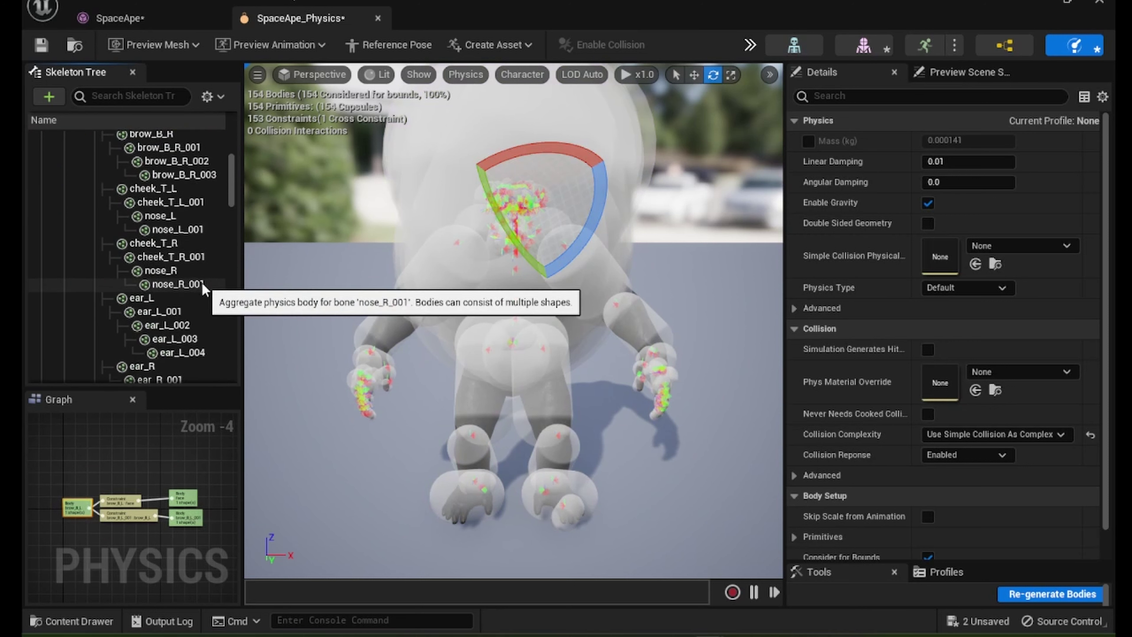
scroll(202, 295, "down", 3)
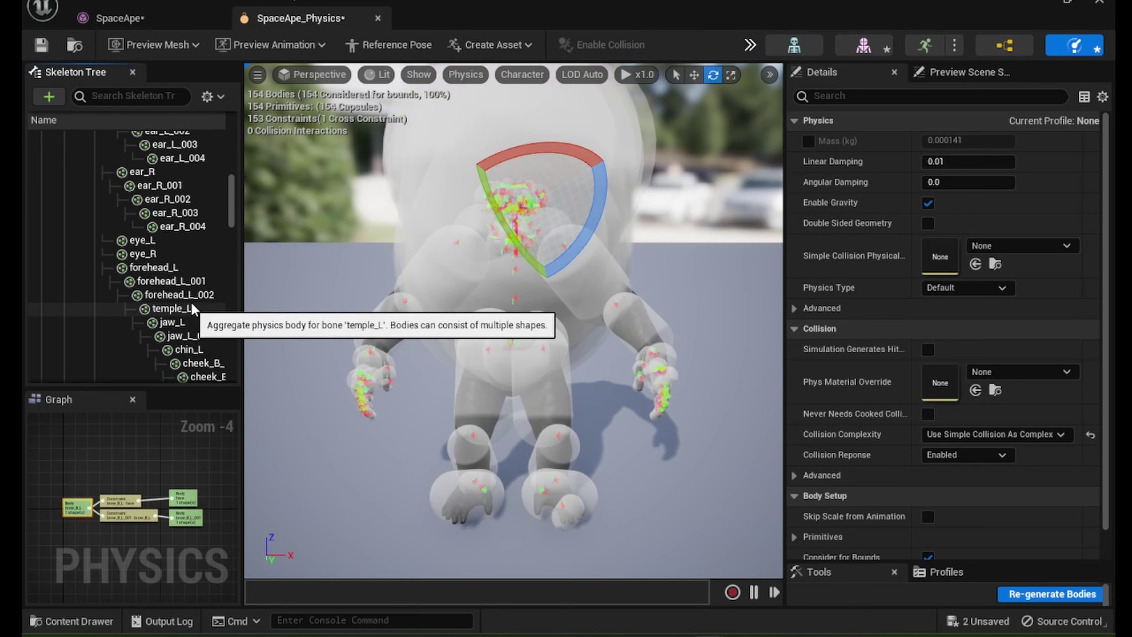
scroll(196, 304, "down", 4)
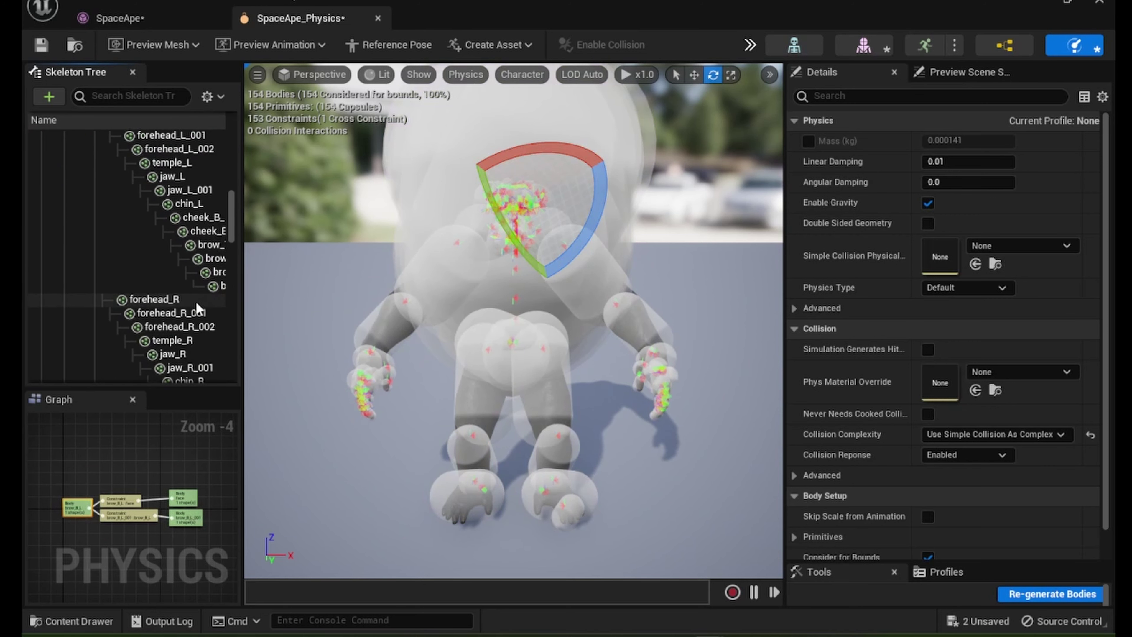
scroll(196, 308, "down", 6)
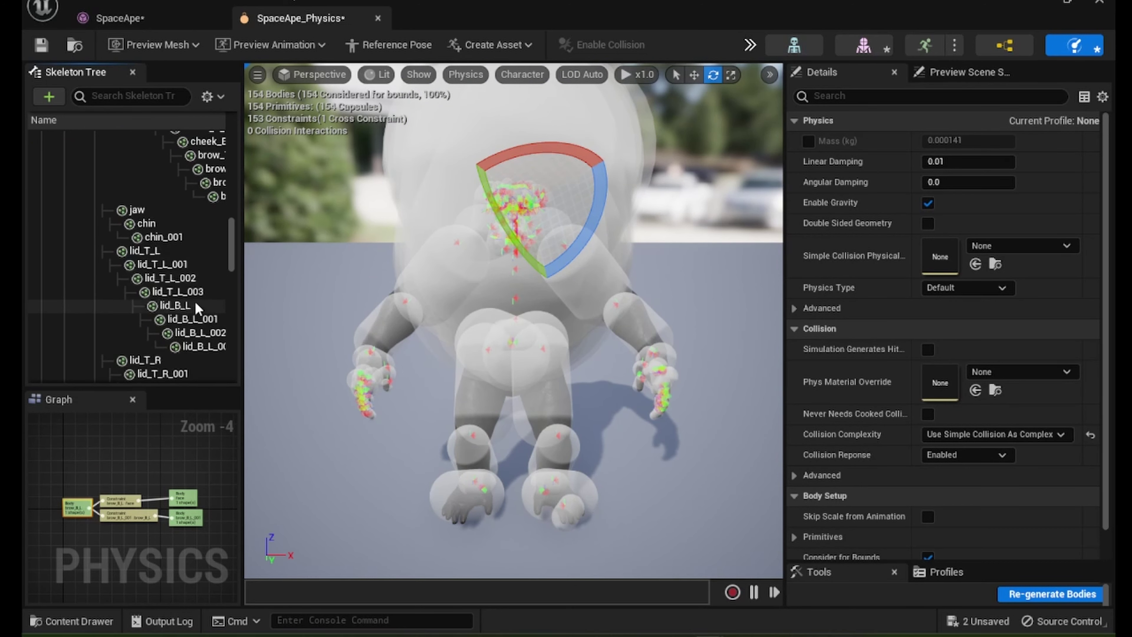
scroll(197, 308, "down", 6)
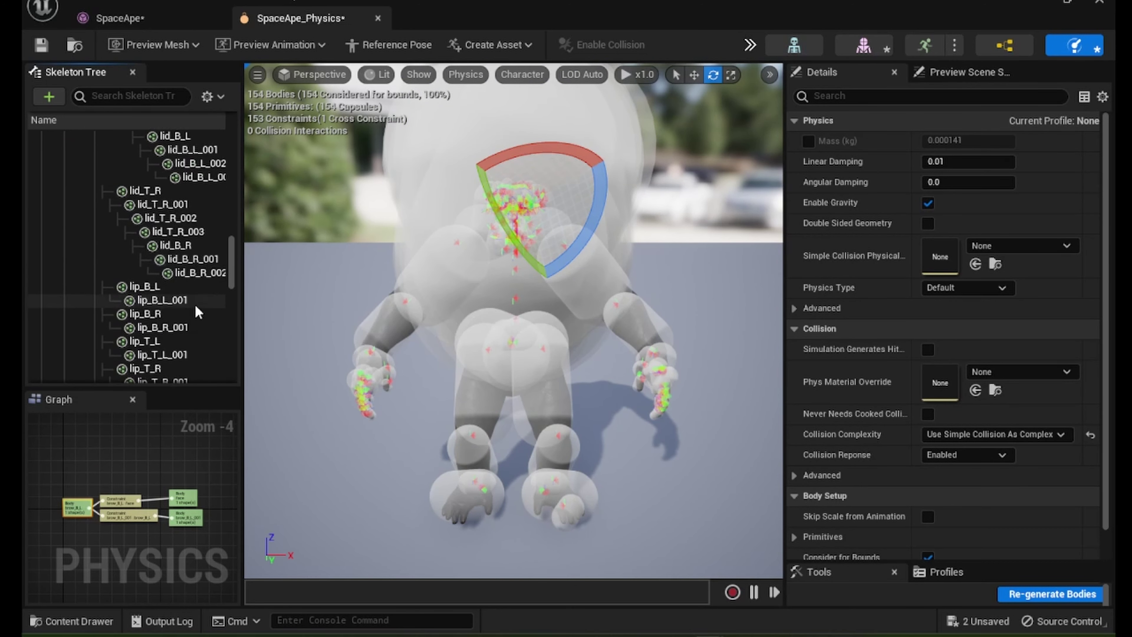
scroll(196, 308, "down", 7)
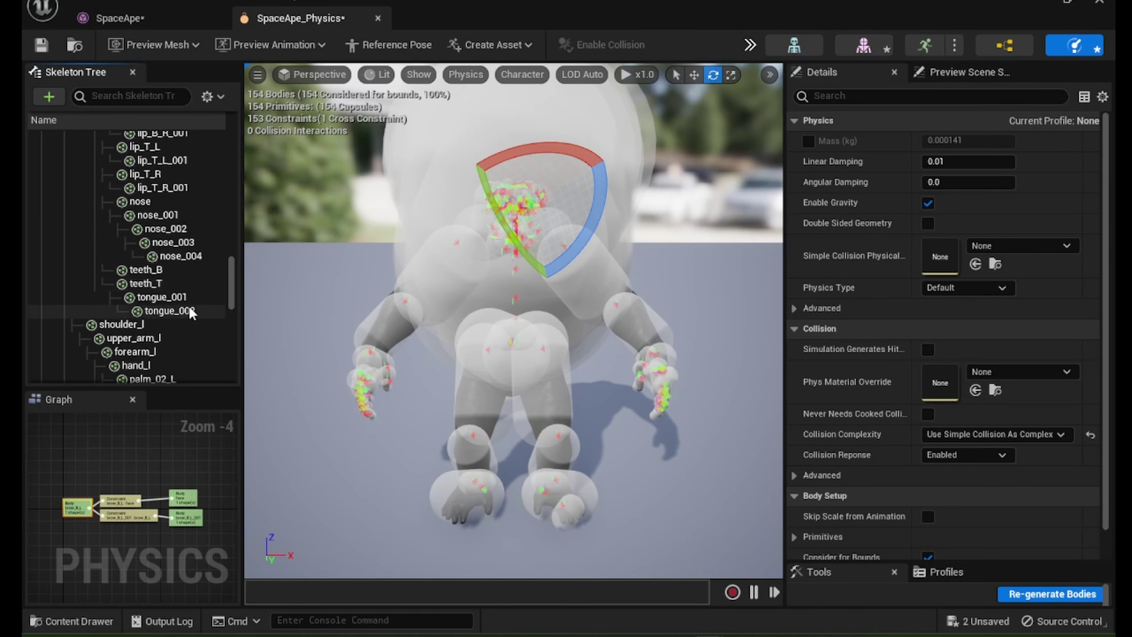
left_click(156, 263, "shift")
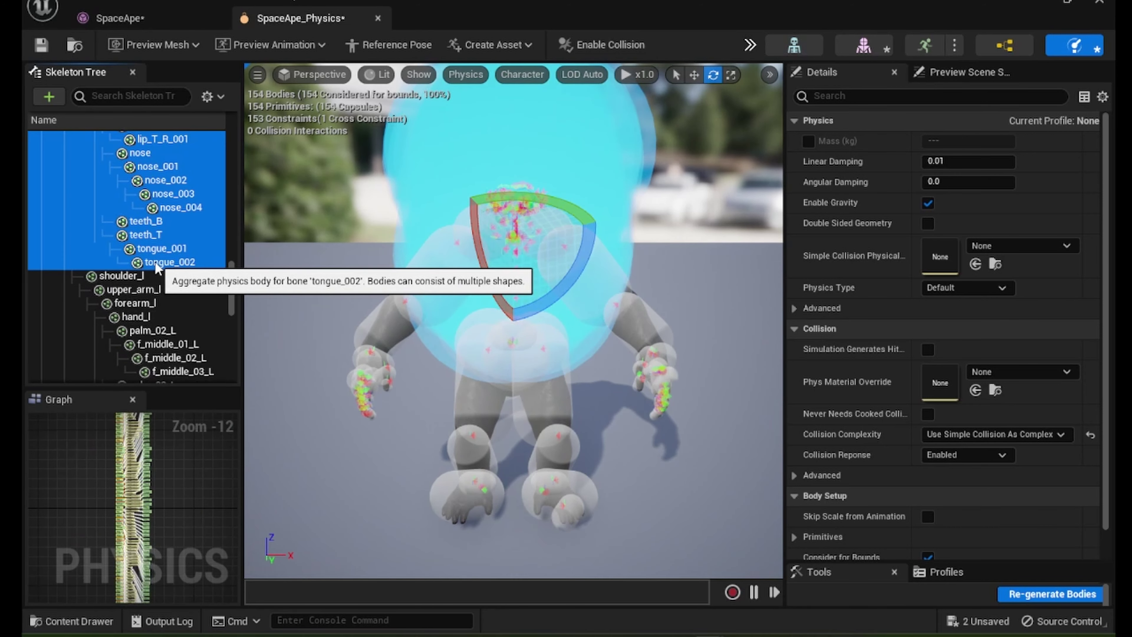
key("Delete")
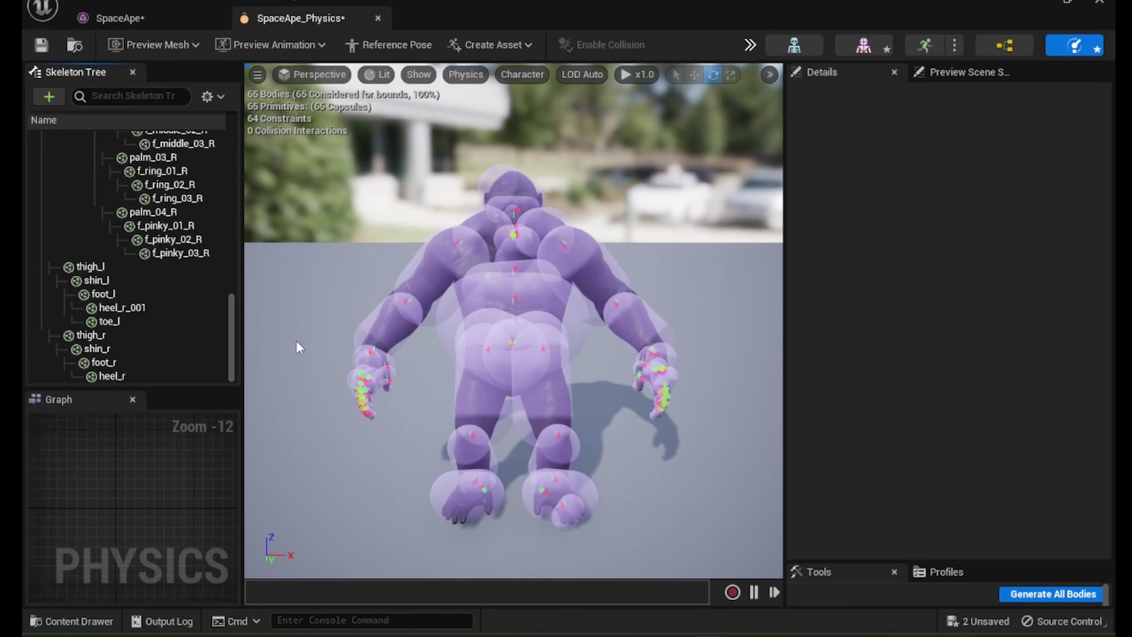
Delete the pelvis_L and pelvis_R bodies
left_click_drag(303, 330, 392, 277)
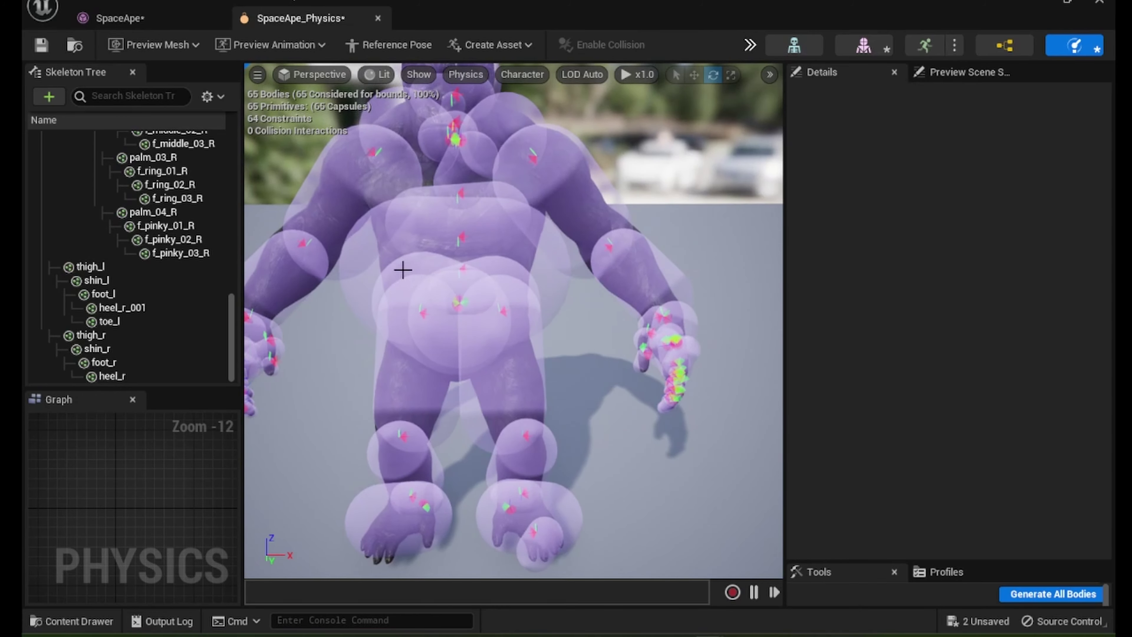
scroll(229, 282, "up", 10)
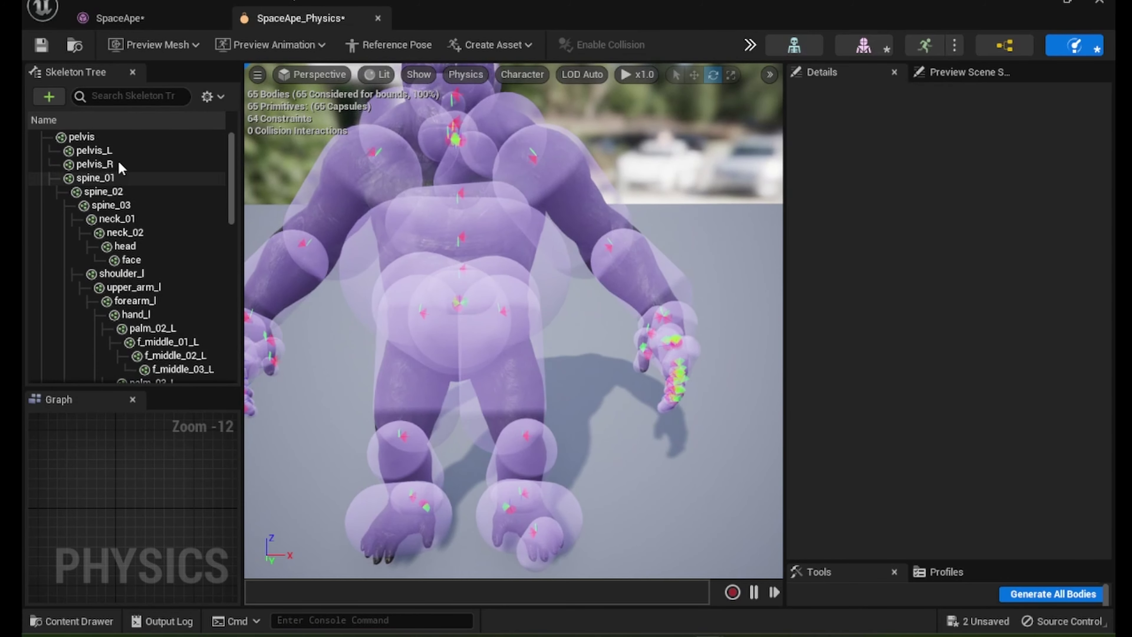
left_click(110, 156)
left_click(109, 165, "ctrl")
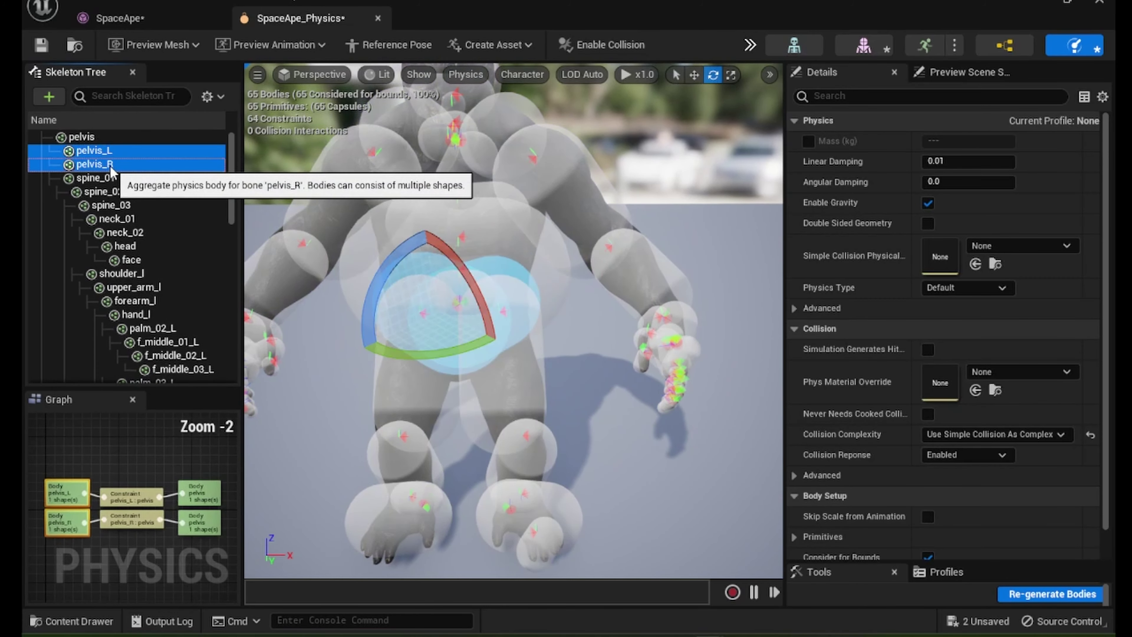
key("Delete")
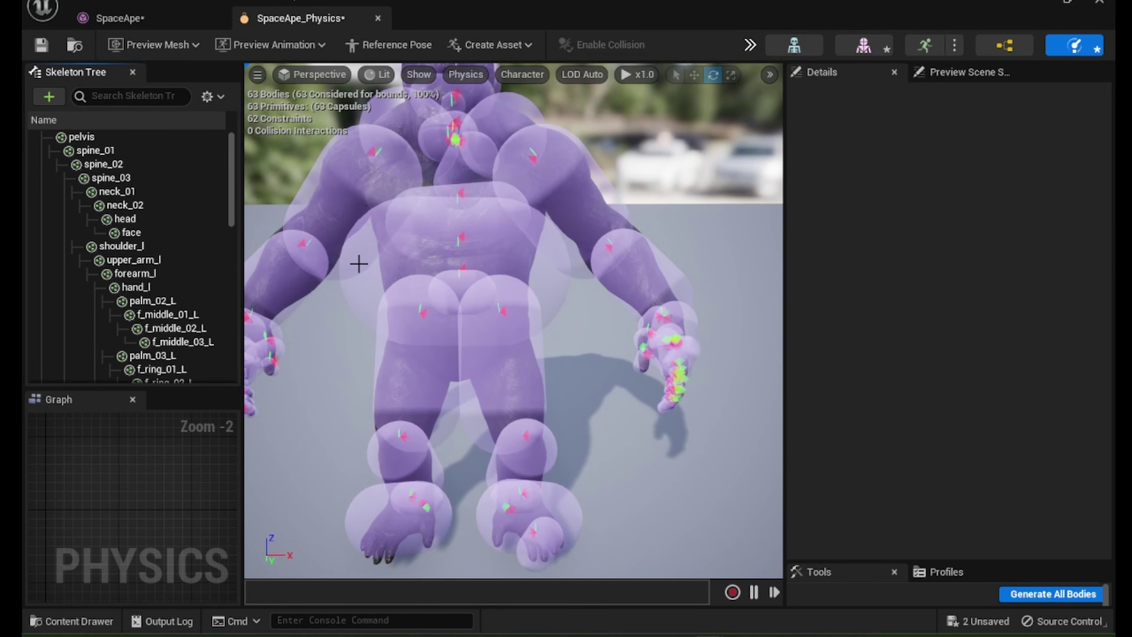
right_click_drag(332, 289, 341, 266)
Select the spine_01 body and enlarge it with the scale gizmo
left_click(435, 336)
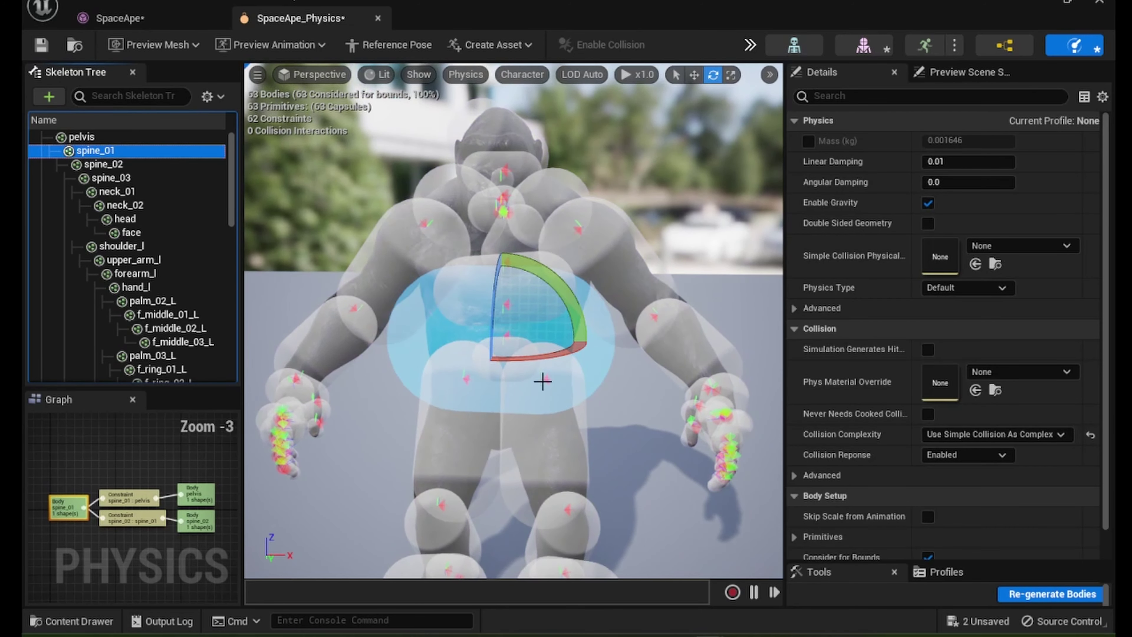
key("w")
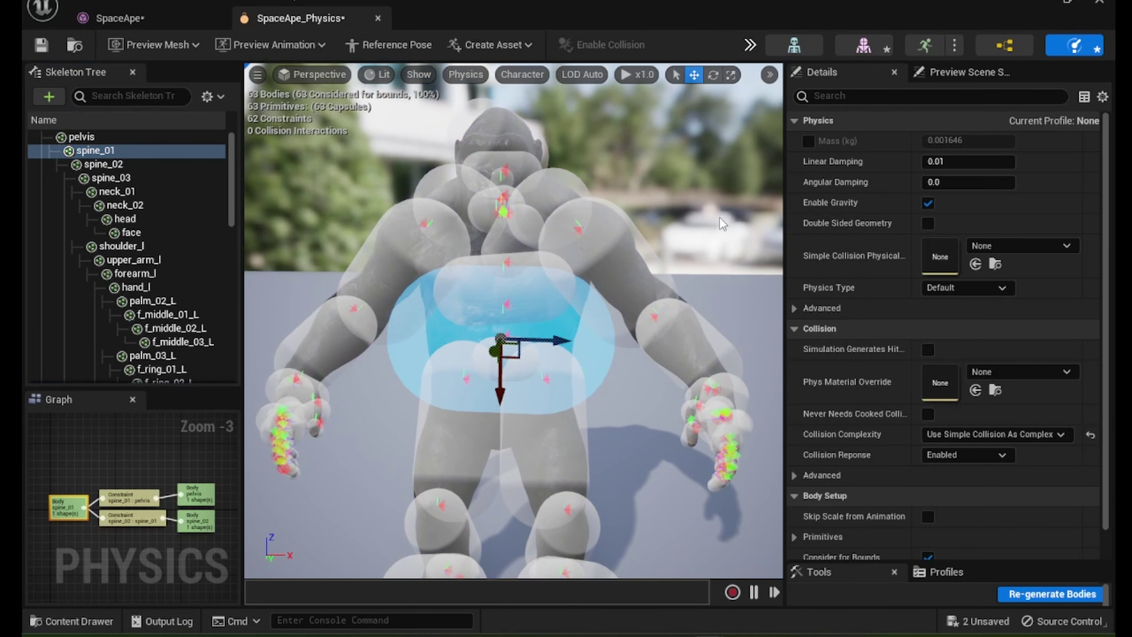
left_click(731, 74)
left_click_drag(558, 334, 602, 327)
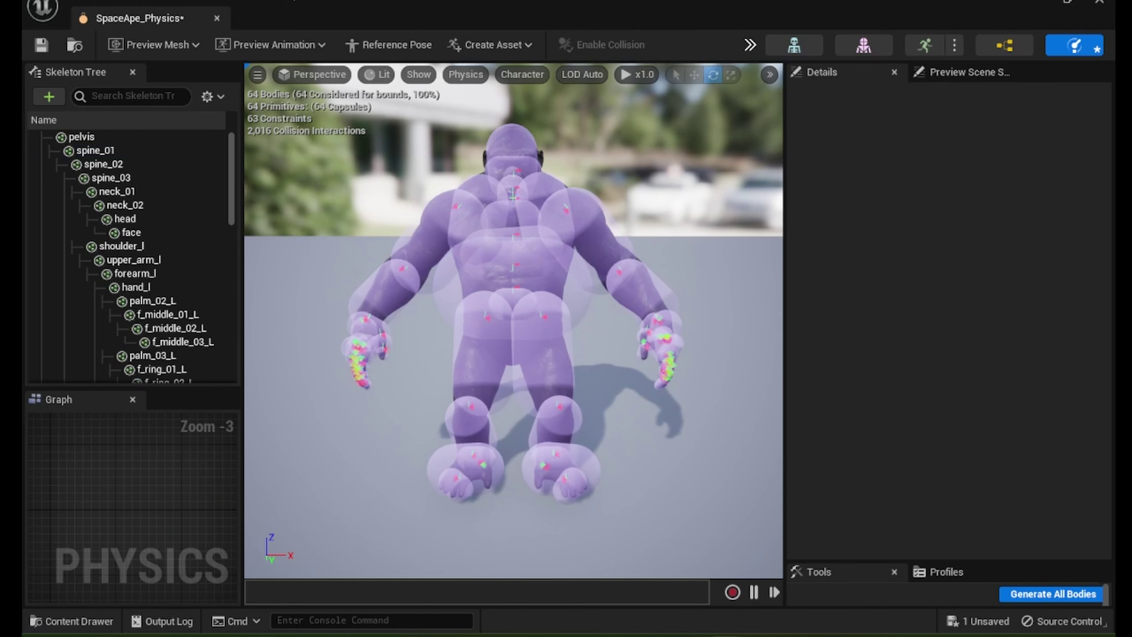
left_click(513, 277)
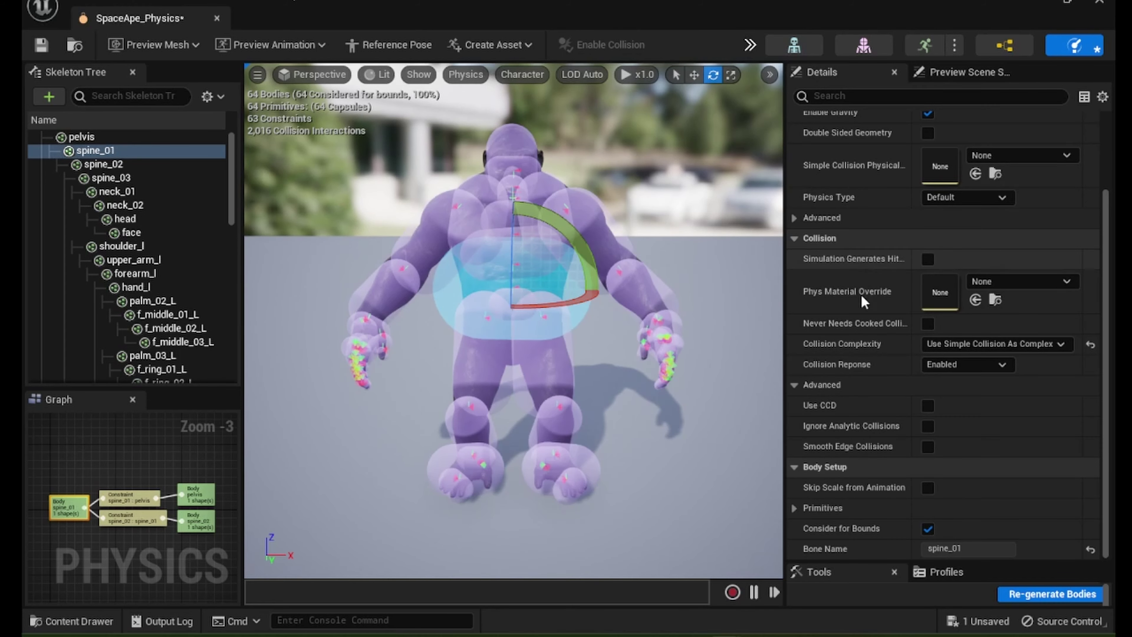
Expand the spine_01 body's Primitives > Capsules > Index [0] shape settings
left_click(797, 509)
scroll(856, 440, "down", 3)
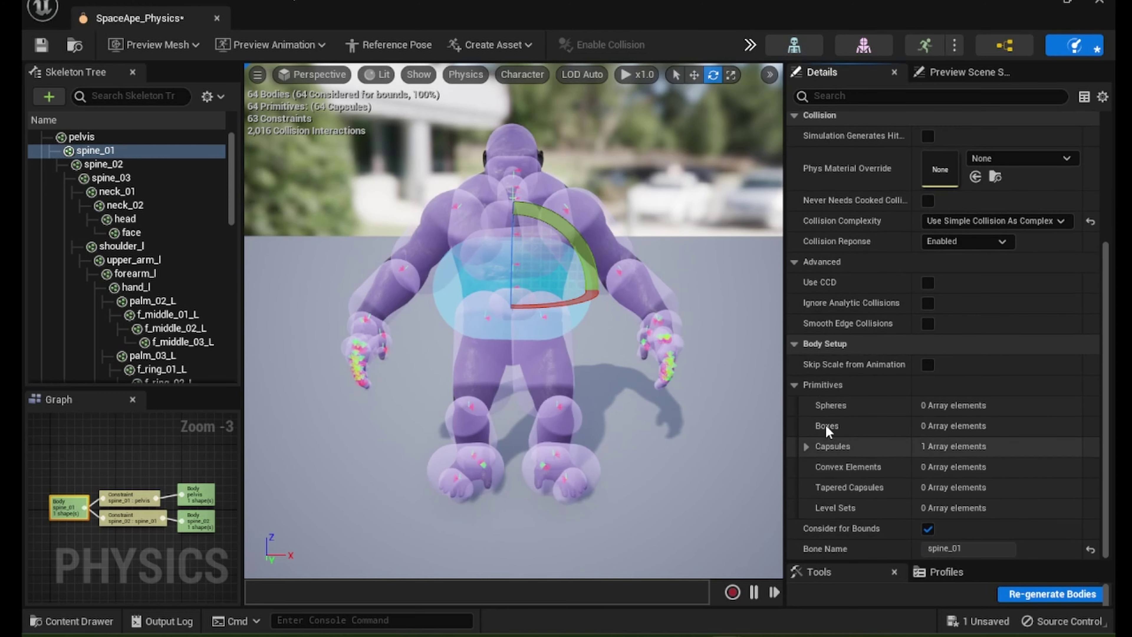
left_click(806, 446)
scroll(861, 405, "down", 1)
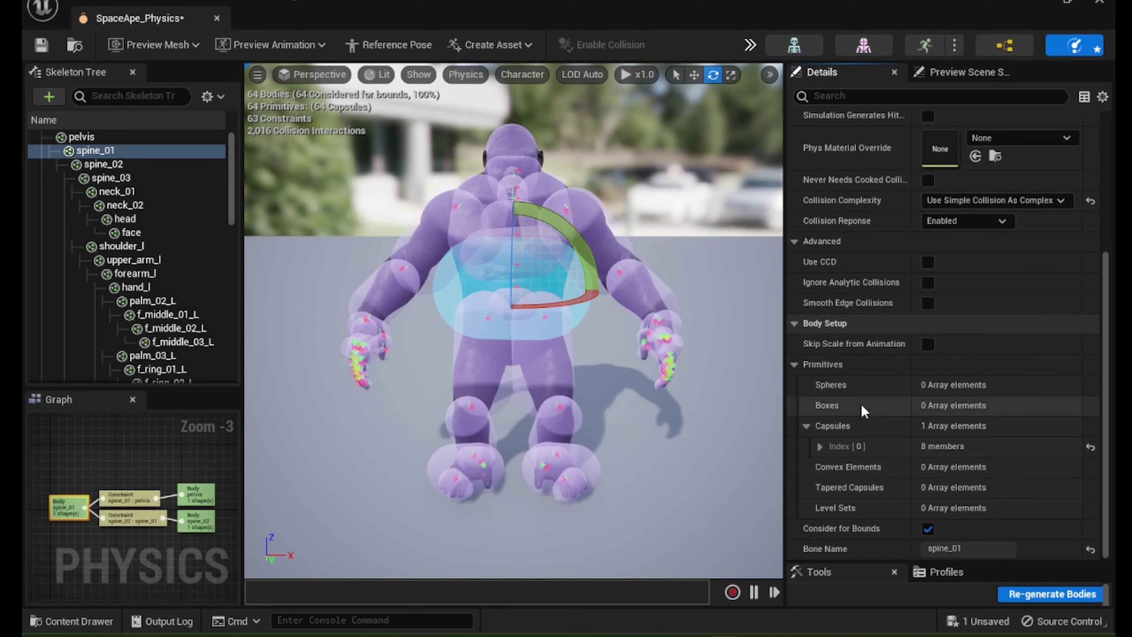
left_click(822, 447)
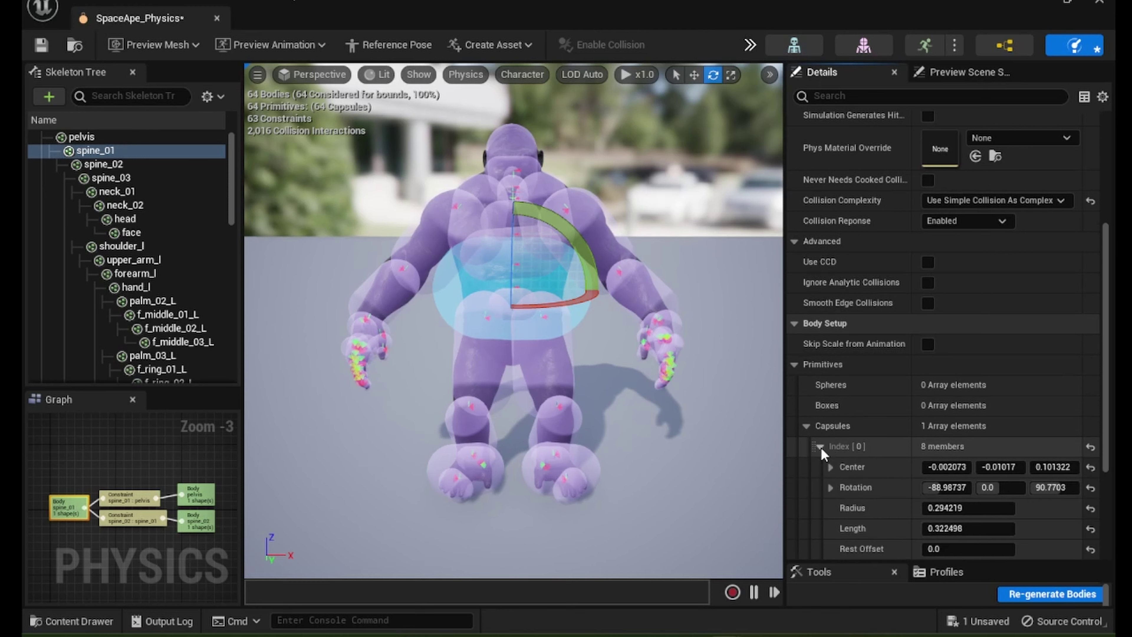
scroll(908, 411, "down", 3)
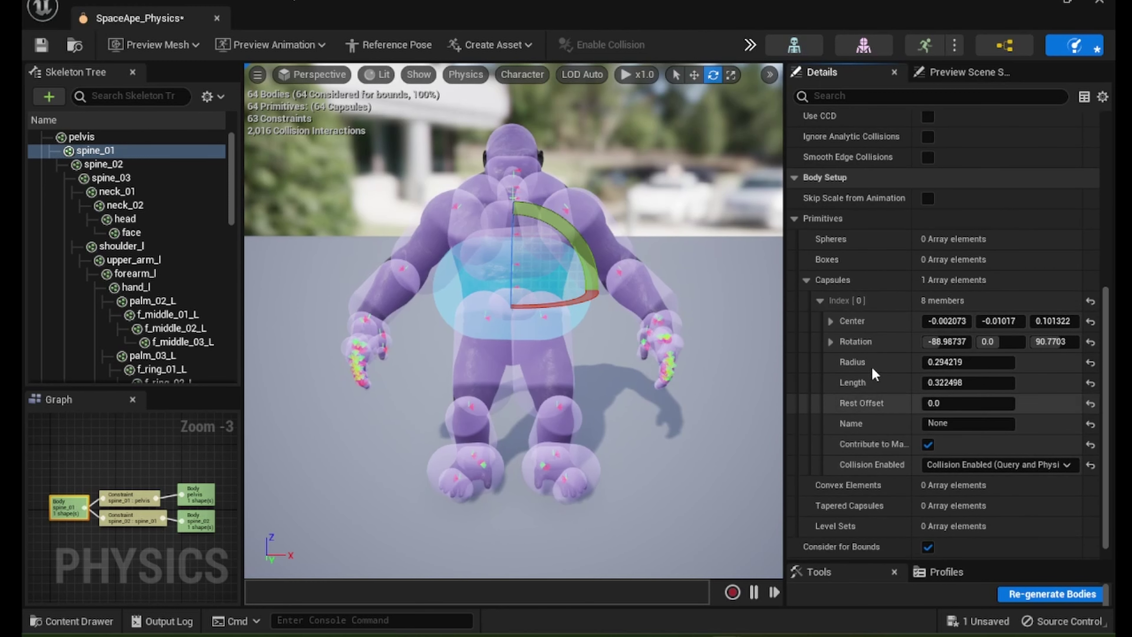
Try capsule radii 0.1 and 0.2, then settle on a radius of 0.136
left_click(944, 361)
type(".1")
key("Return")
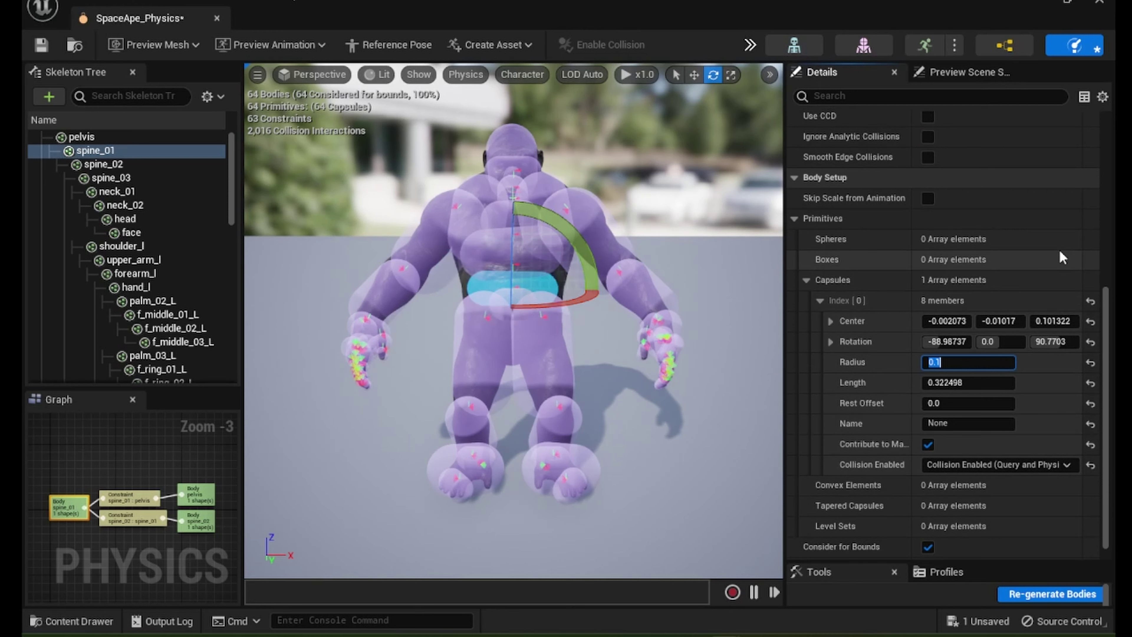
type(".2")
key("Return")
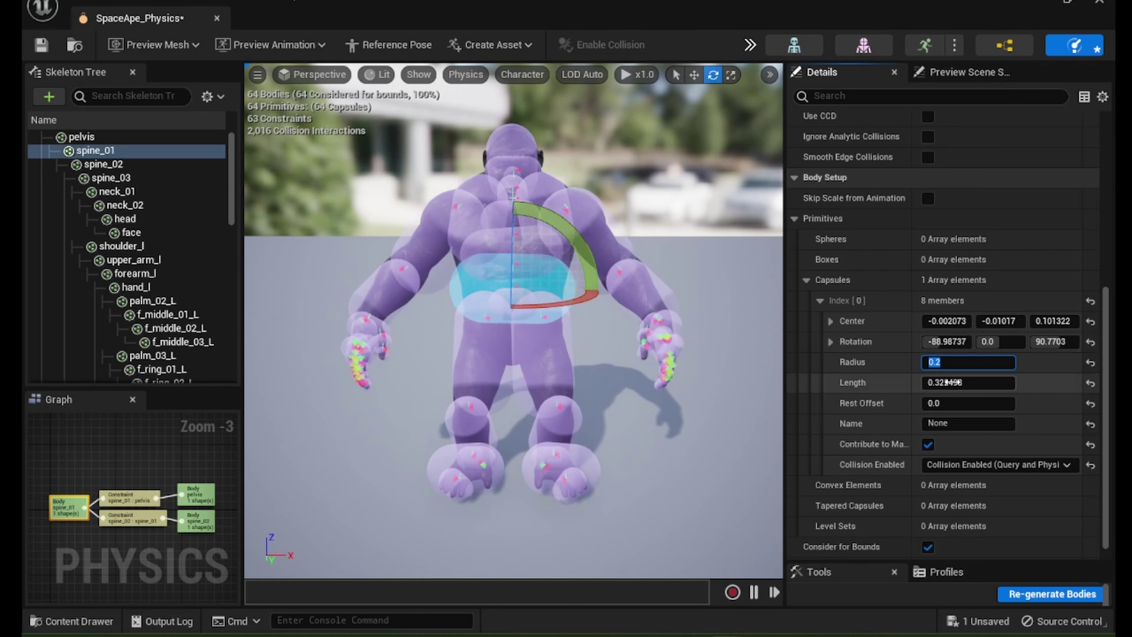
left_click(945, 363)
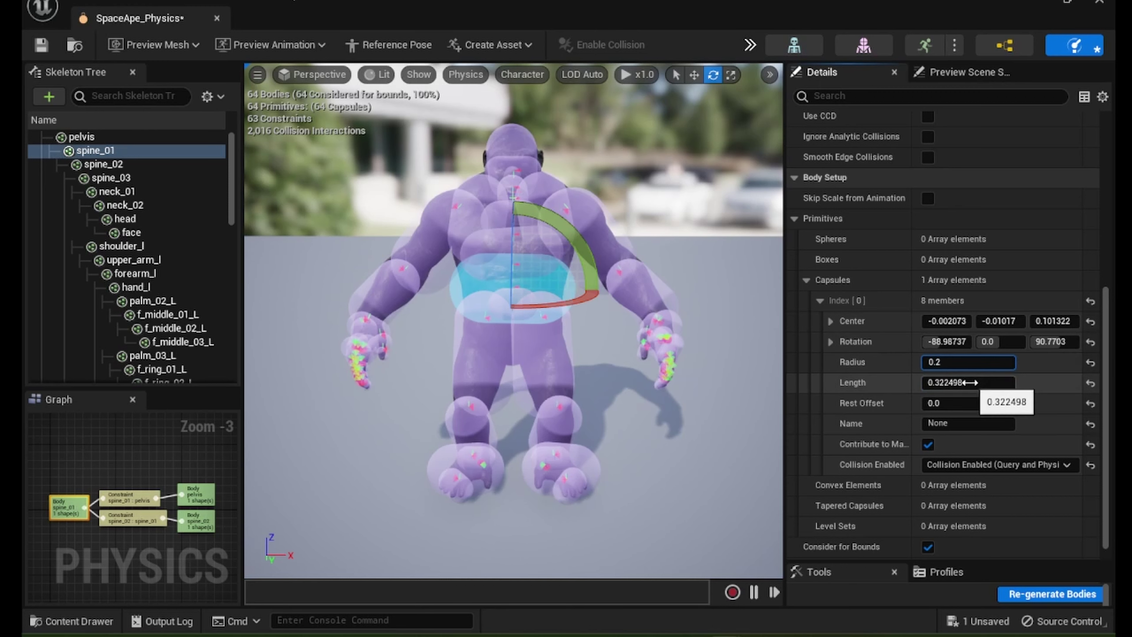
key("BackSpace")
type("136")
key("Return")
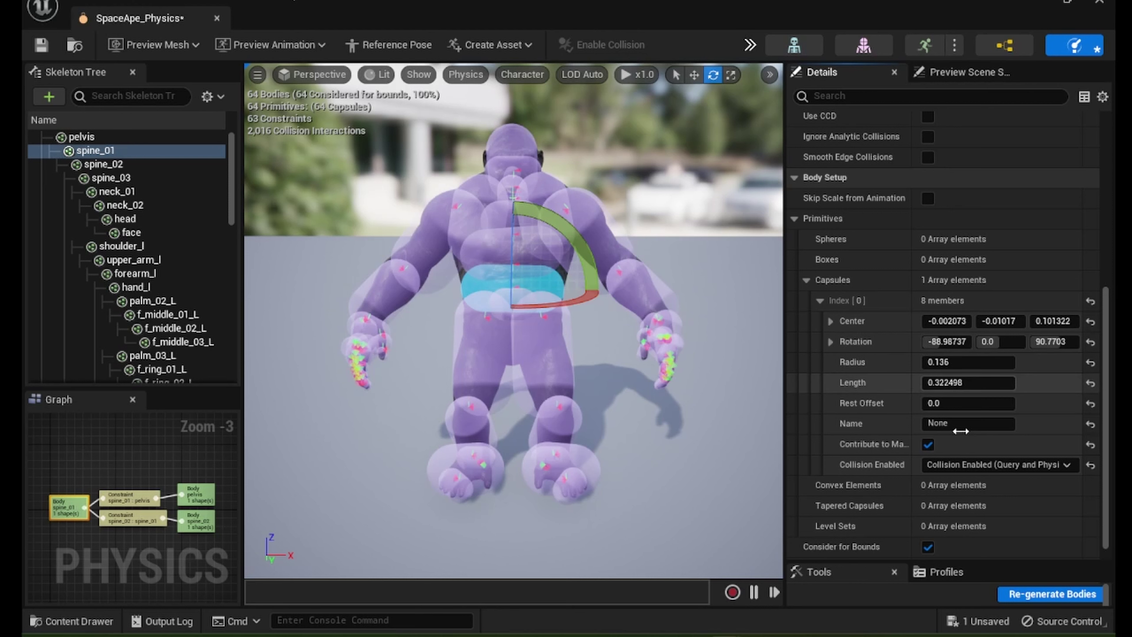
Select the upper_arm_l capsule and set its radius to 0.15
left_click(611, 227)
scroll(613, 233, "up", 3)
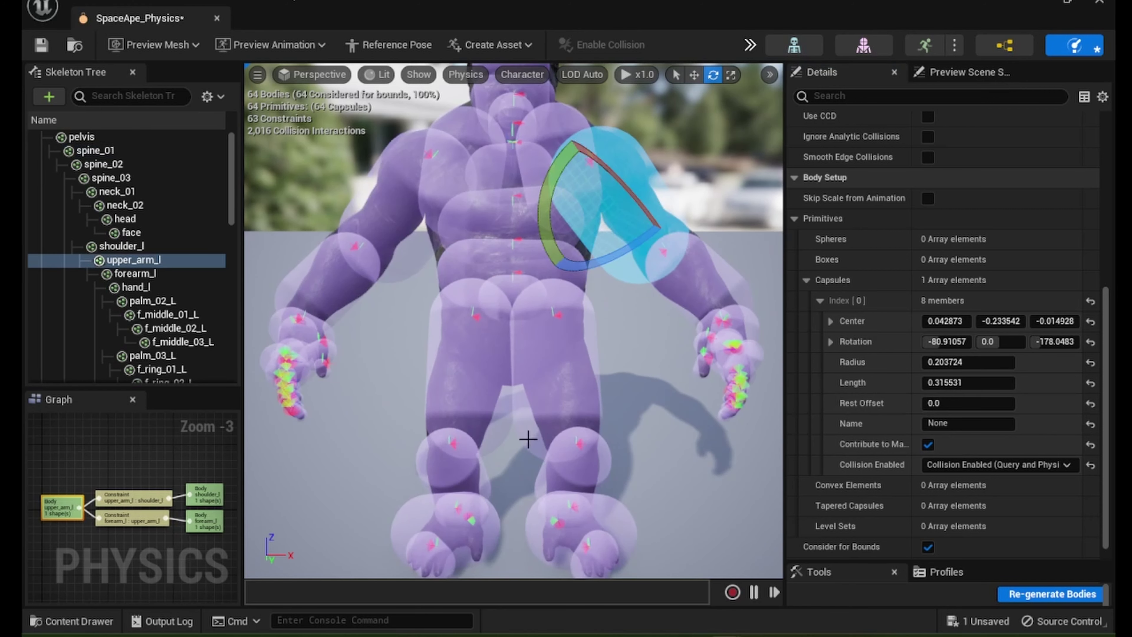
left_click_drag(616, 309, 436, 431, "alt")
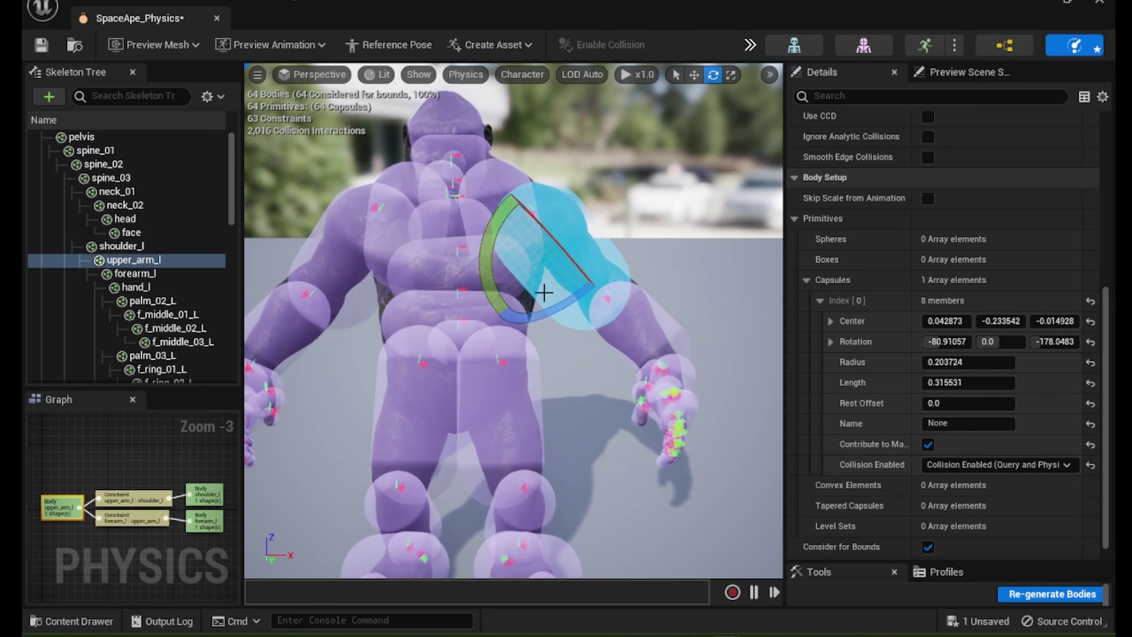
left_click(977, 362)
type(".15")
key("Return")
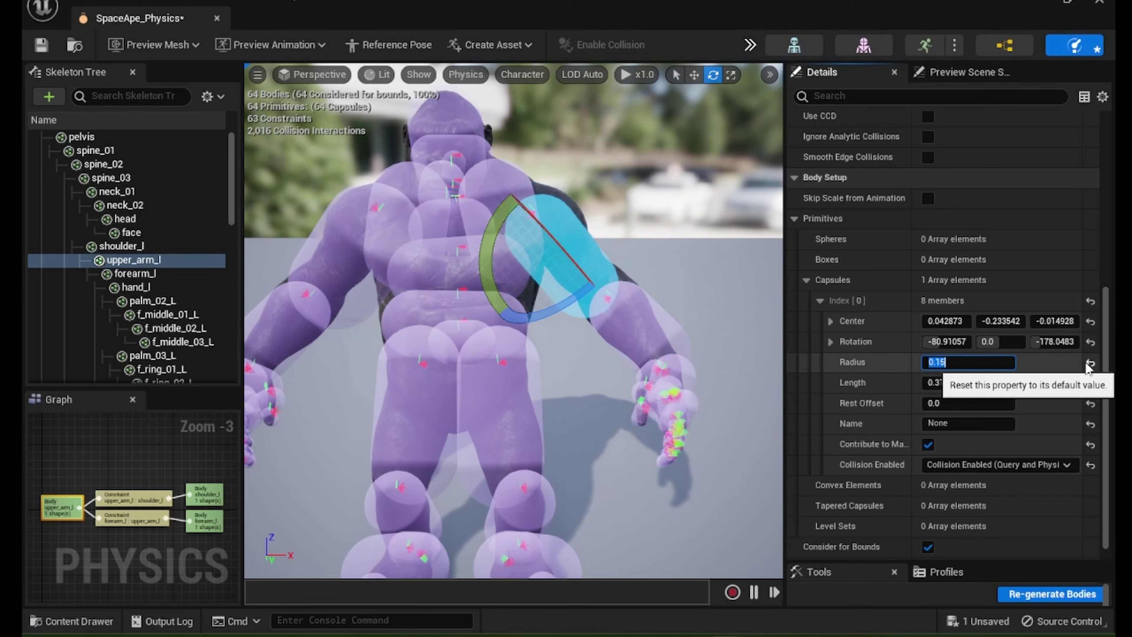
Set the upper_arm_l capsule length to 0.4 and reposition it along the arm
left_click(694, 75)
left_click_drag(601, 223, 609, 215)
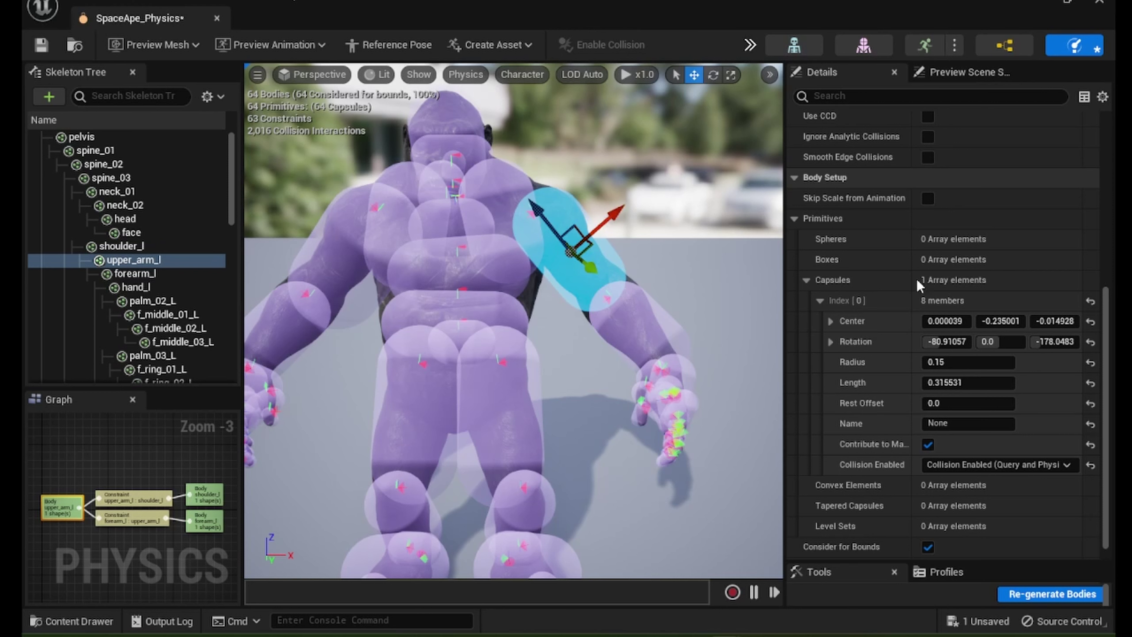
left_click(967, 377)
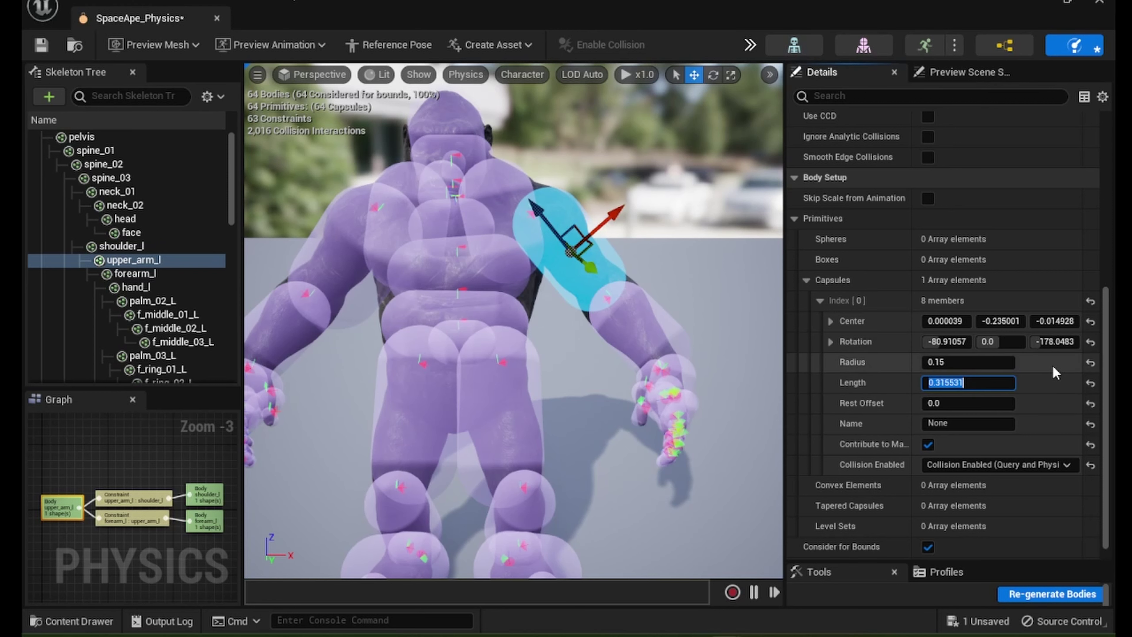
type("0.35")
key("Return")
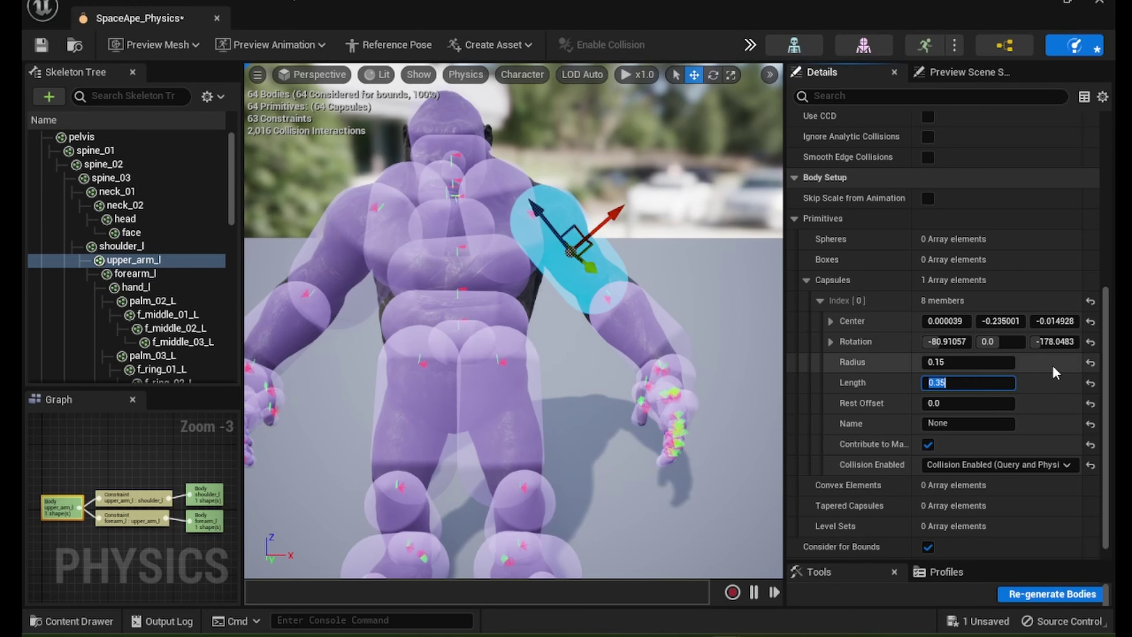
type("0.4")
key("Return")
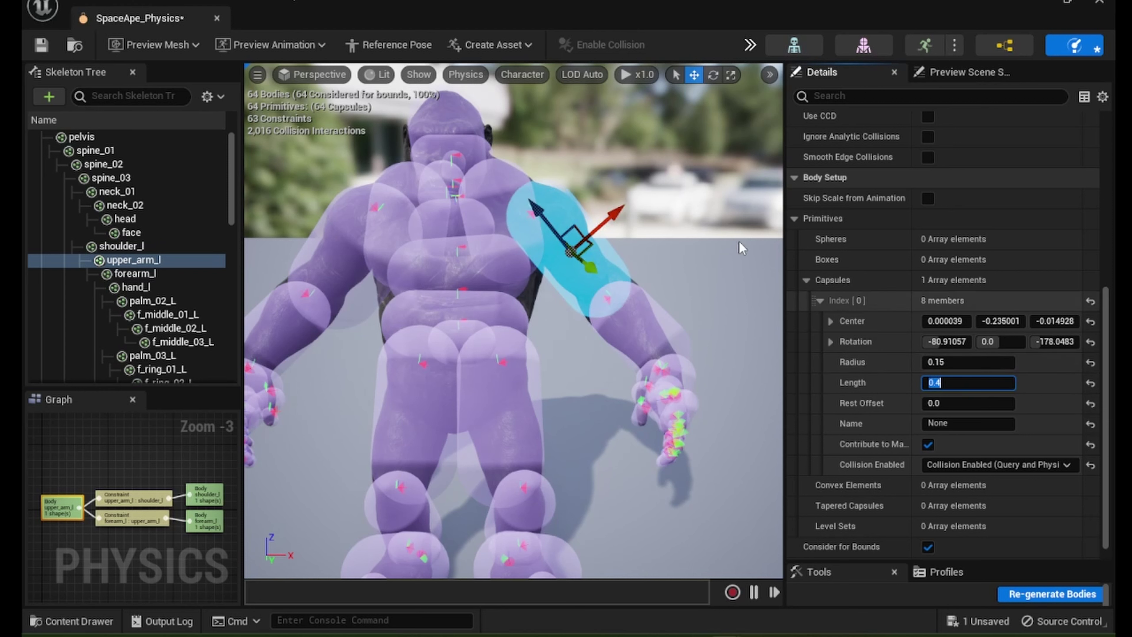
left_click_drag(535, 208, 539, 211)
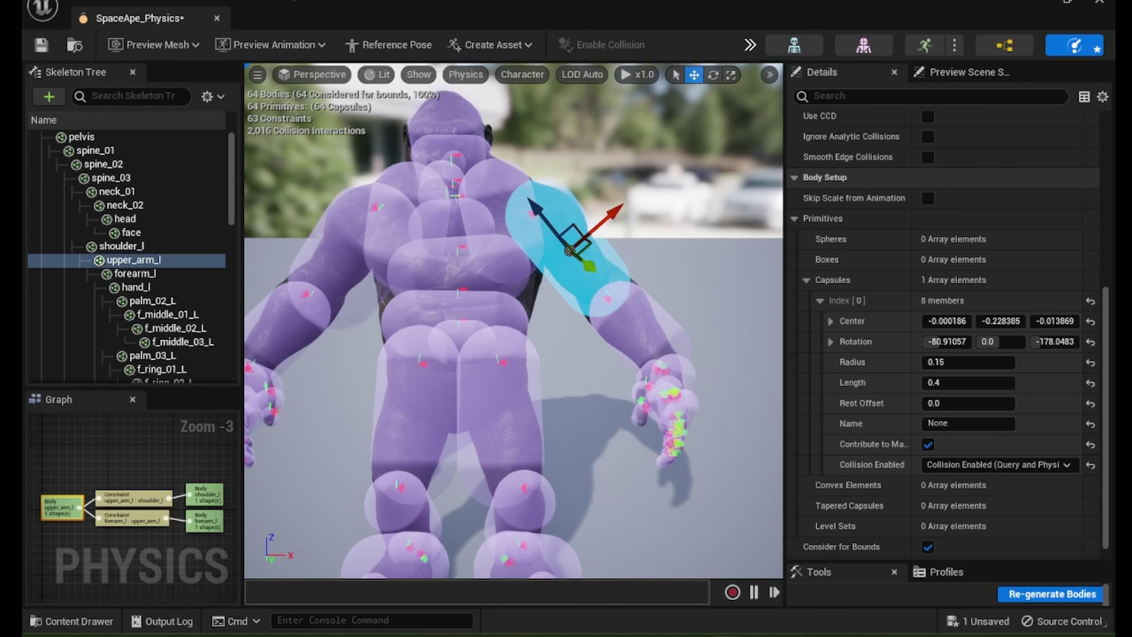
Deselect the body and return to SpaceApeTestLevel's SpaceApe folder
left_click(575, 379)
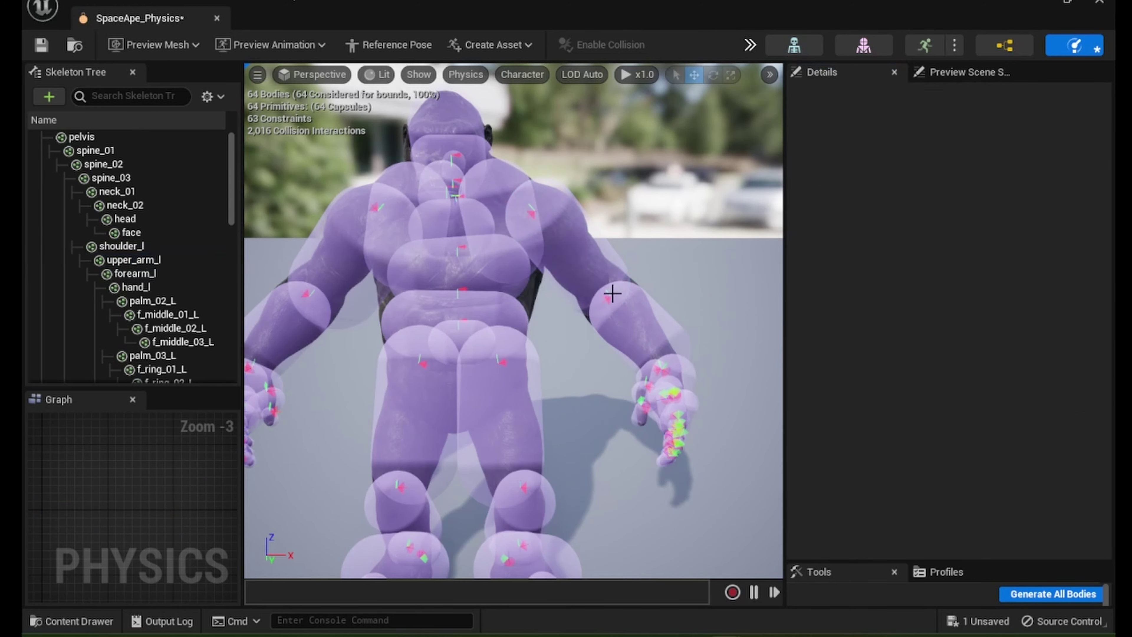
scroll(620, 299, "down", 2)
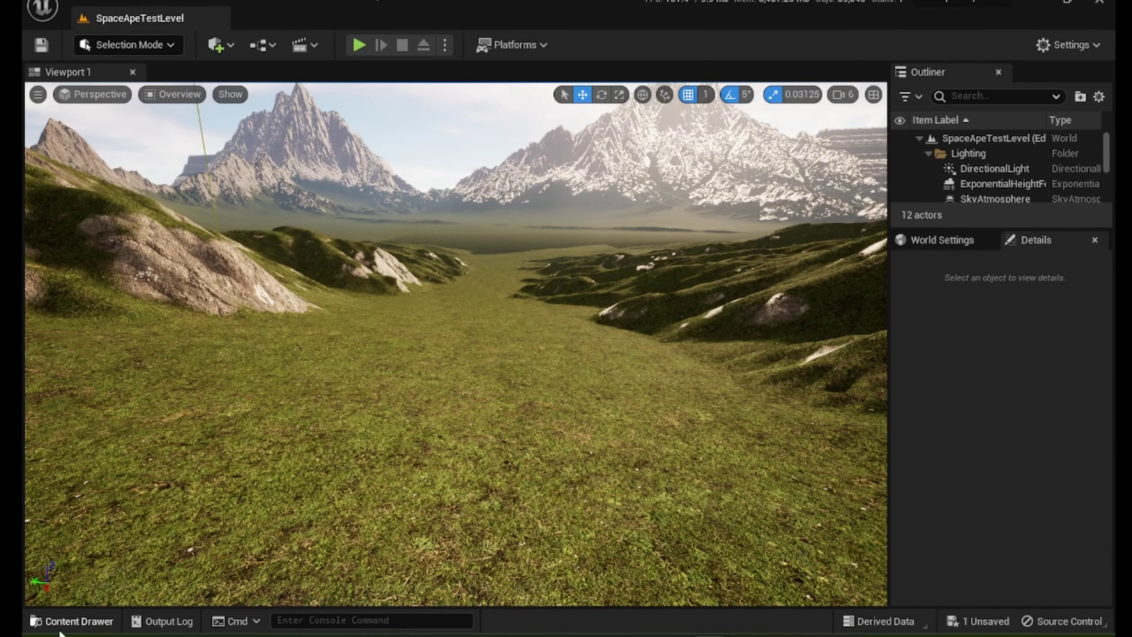
left_click(72, 621)
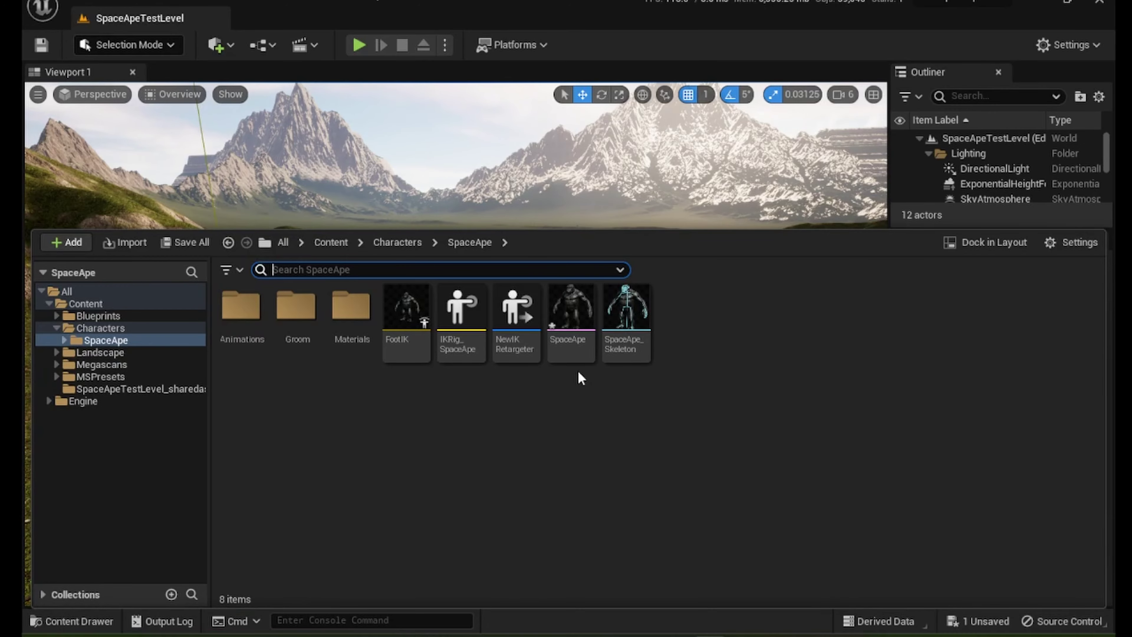
Play the level, run the ape forward, stop with Esc, then show the SpaceApe folder
key("alt+p")
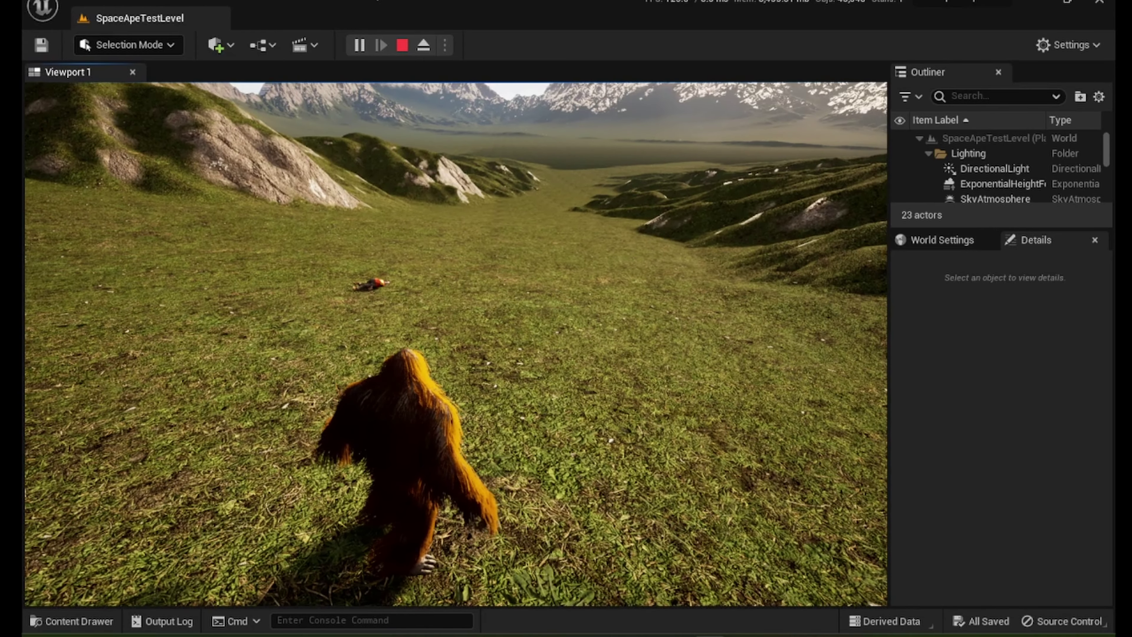
key("w")
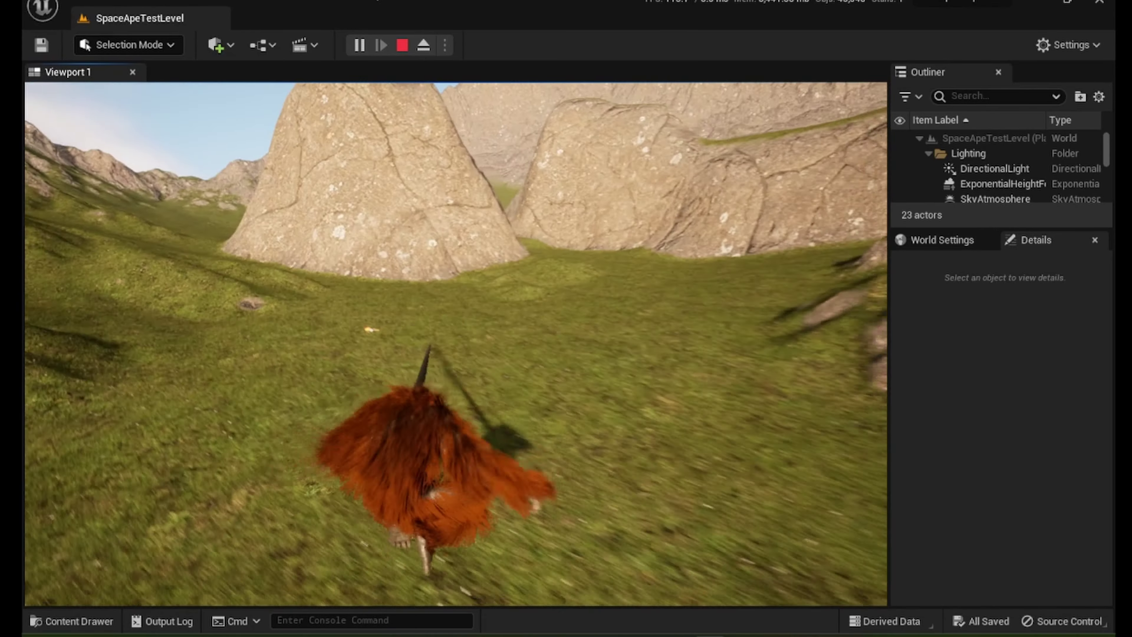
key("Escape")
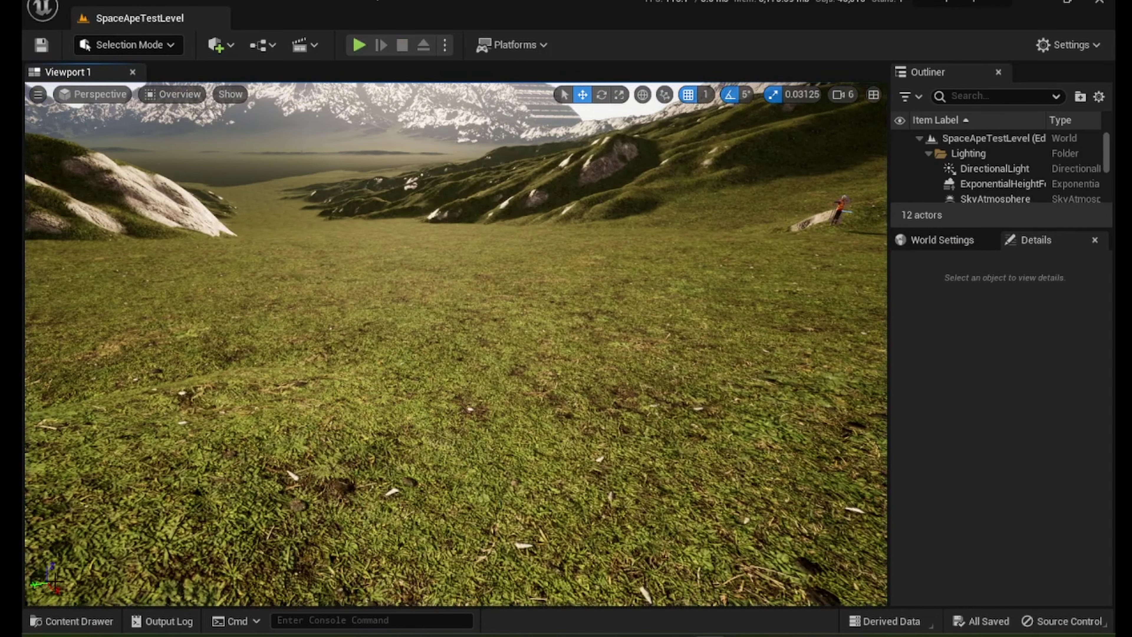
left_click(71, 621)
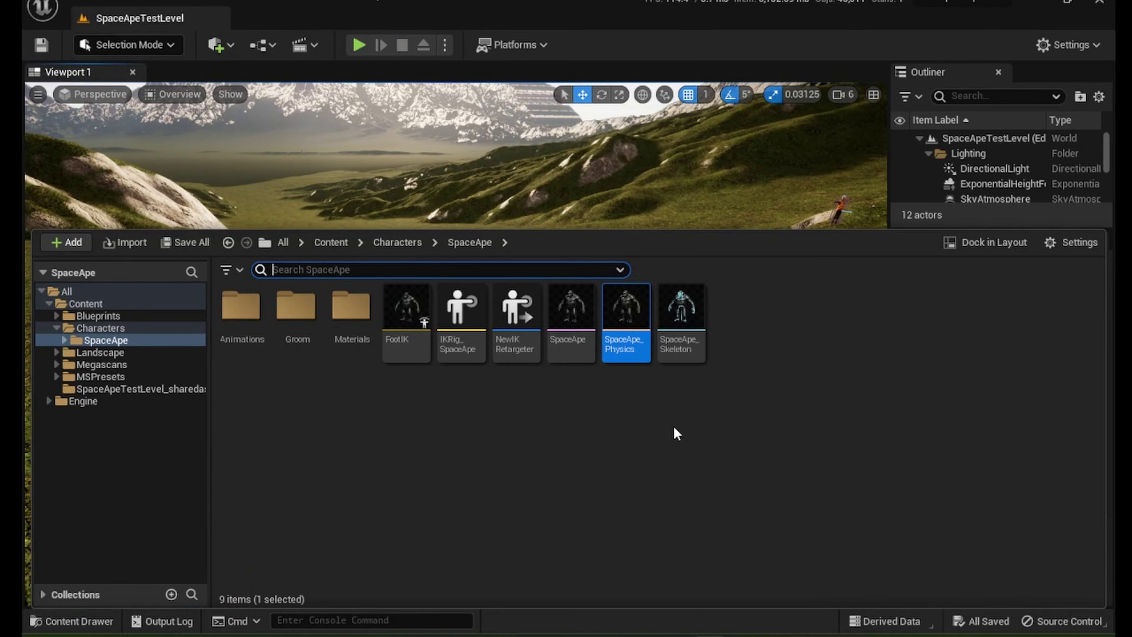